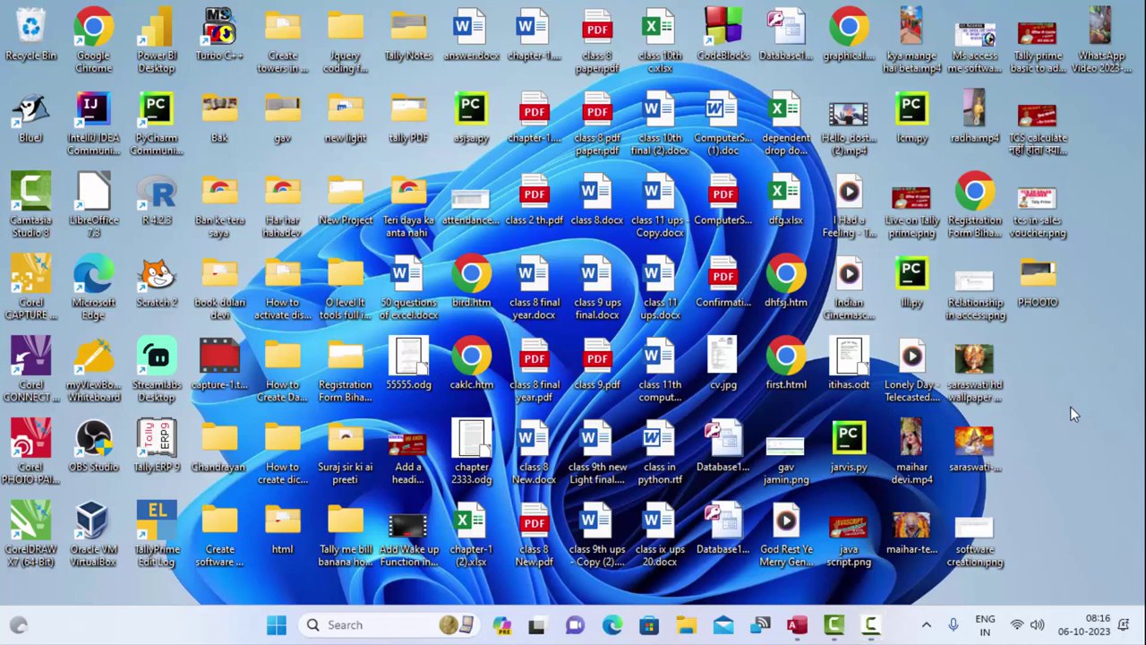
# Step: Refresh the desktop three times from its right-click menu
pyautogui.rightClick(1070, 407)
pyautogui.click(1027, 302)
pyautogui.rightClick(1086, 444)
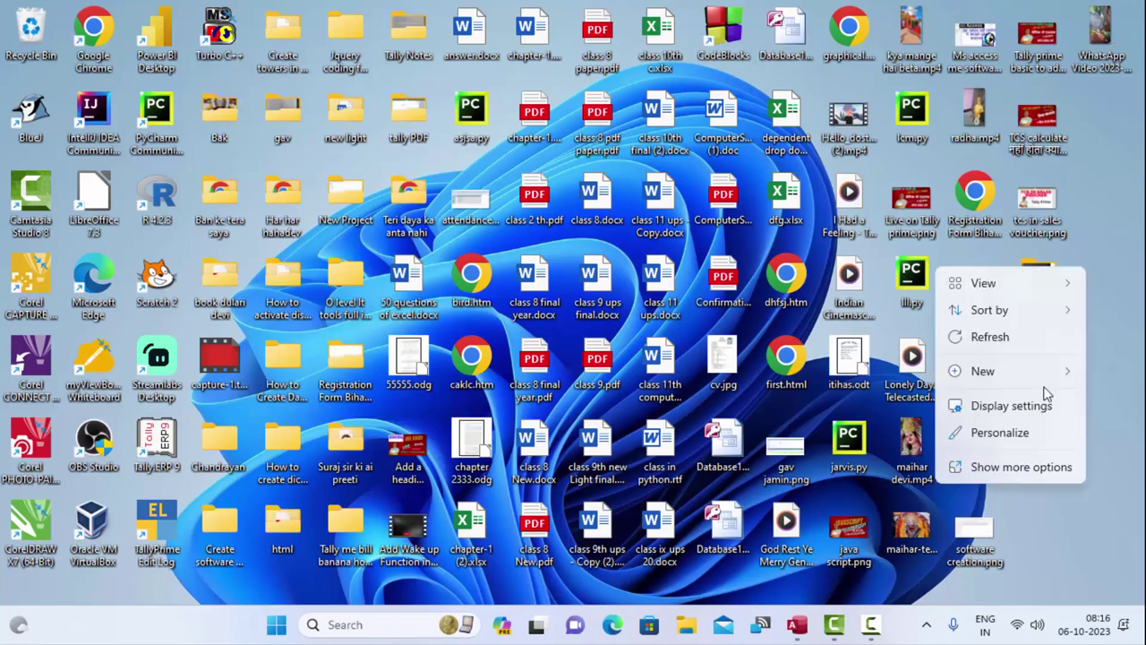
pyautogui.click(1017, 340)
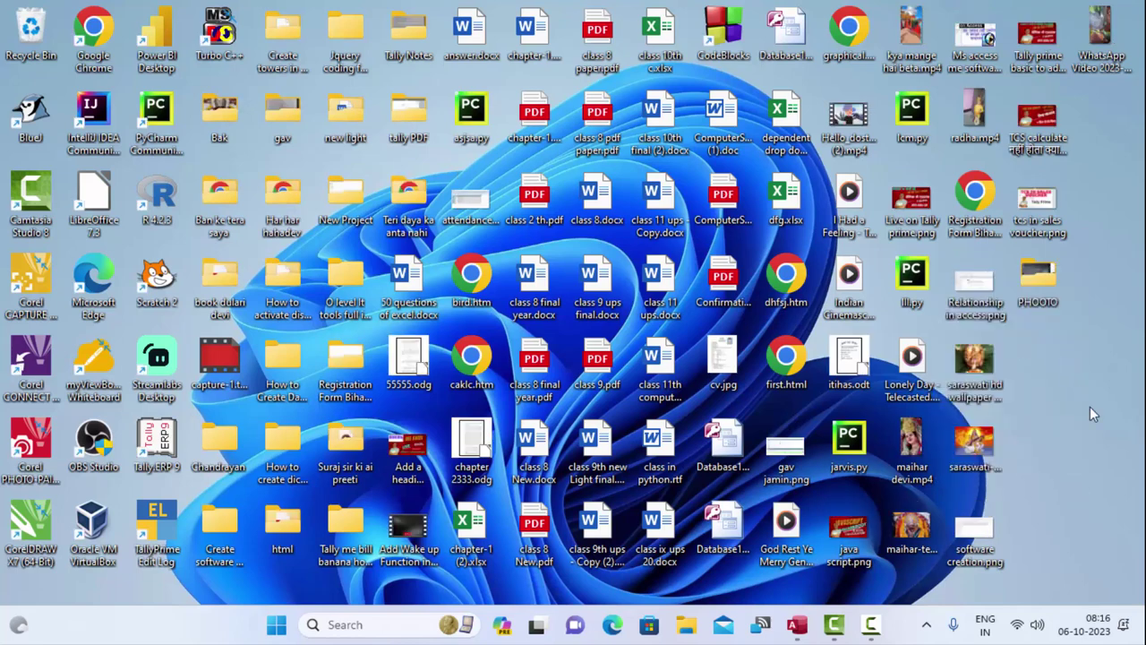
pyautogui.rightClick(1089, 458)
pyautogui.click(1021, 350)
# Step: Launch Access and create a blank database named Database194.accdb
pyautogui.click(801, 629)
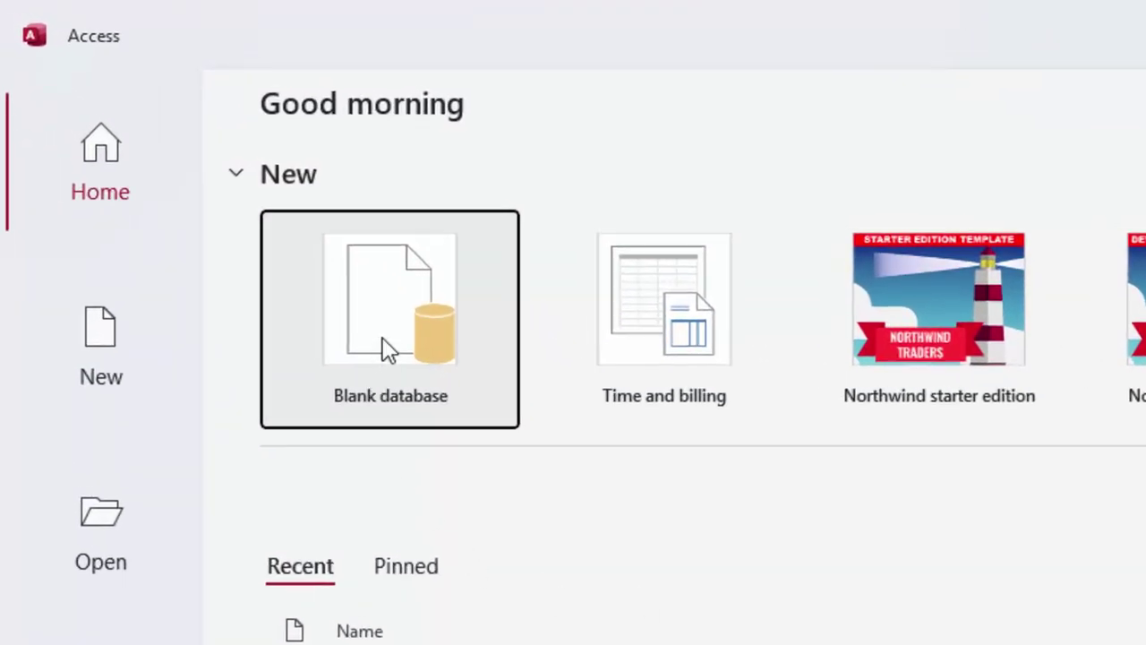
pyautogui.click(394, 318)
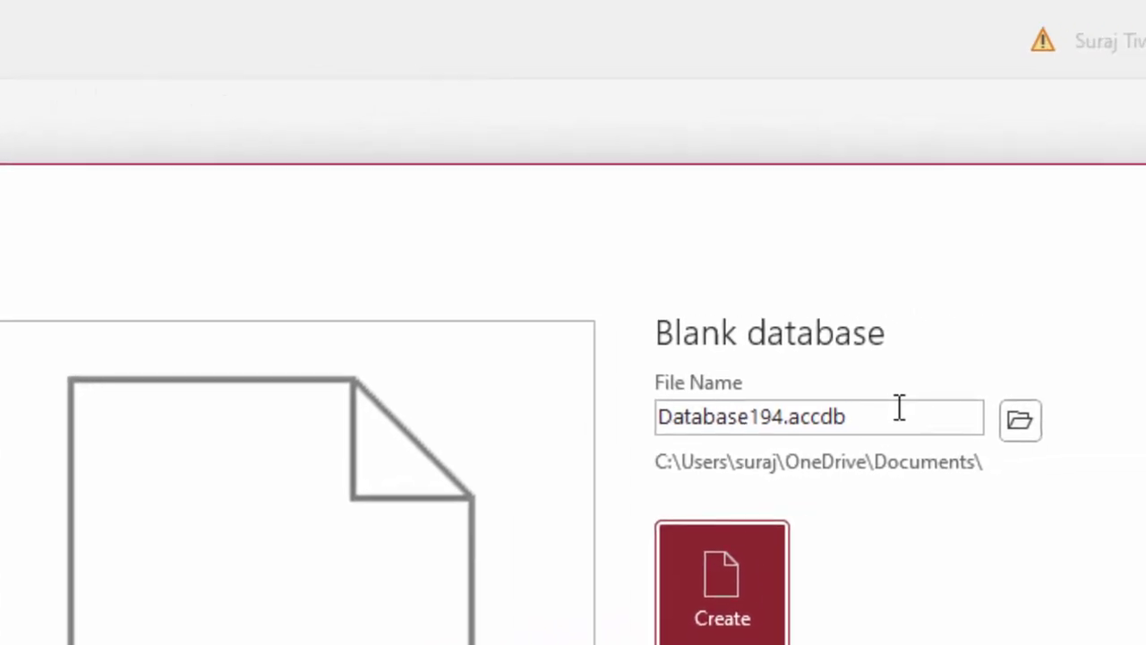
pyautogui.click(882, 414)
pyautogui.click(882, 413)
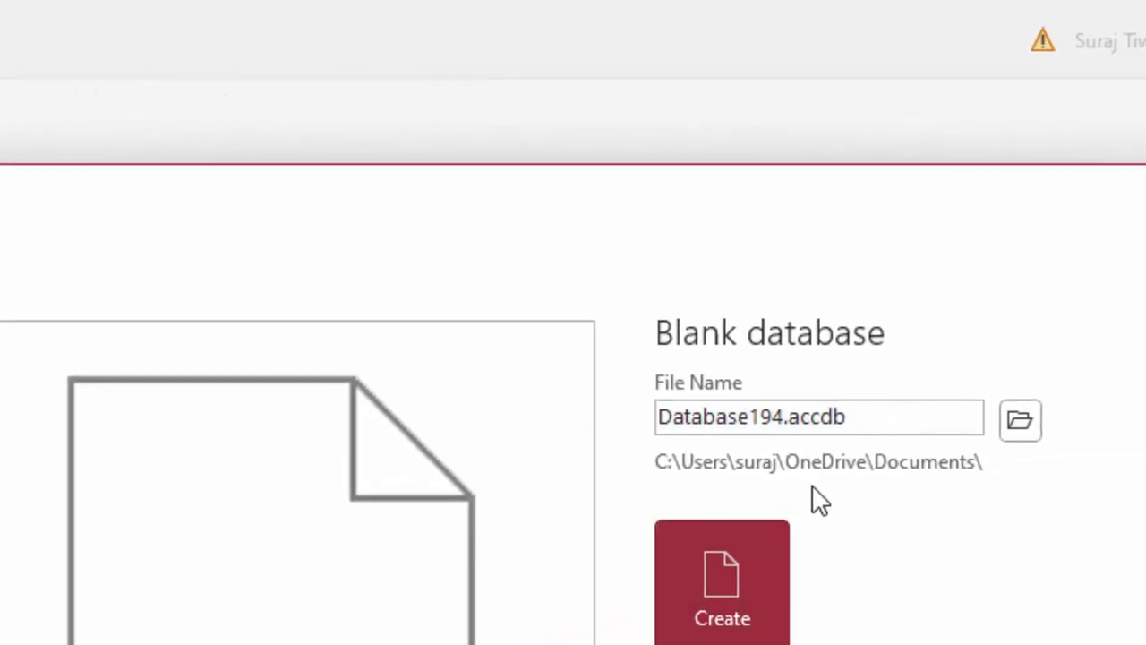
pyautogui.click(768, 538)
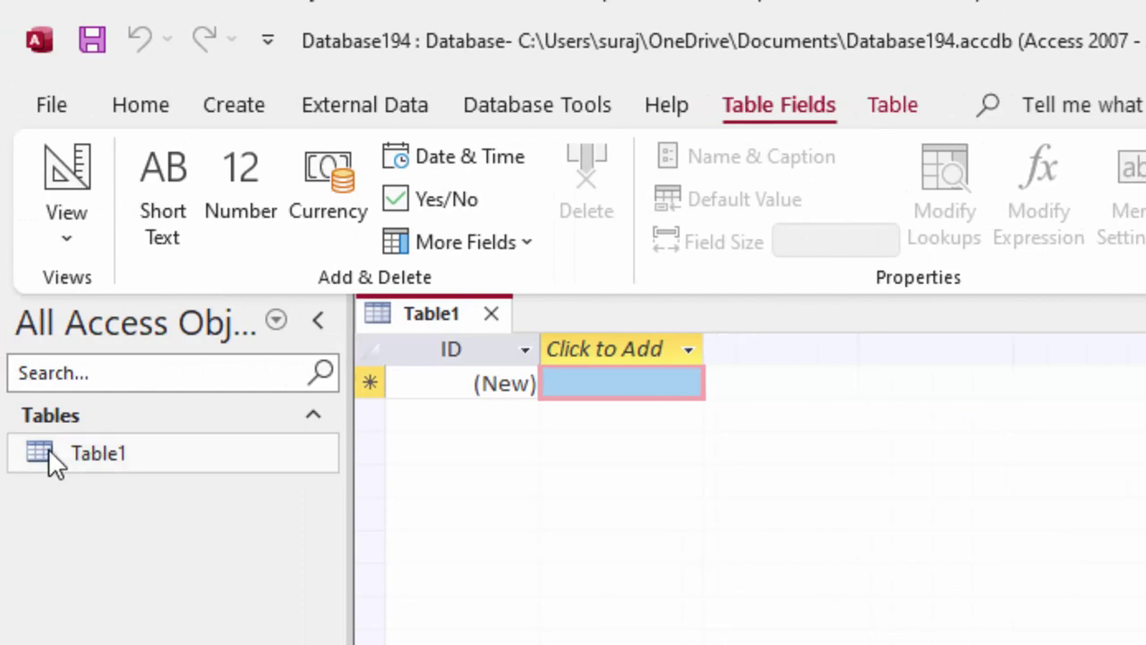
# Step: Switch Table1 to Design View, saving it under the name 'Rd'
pyautogui.click(74, 240)
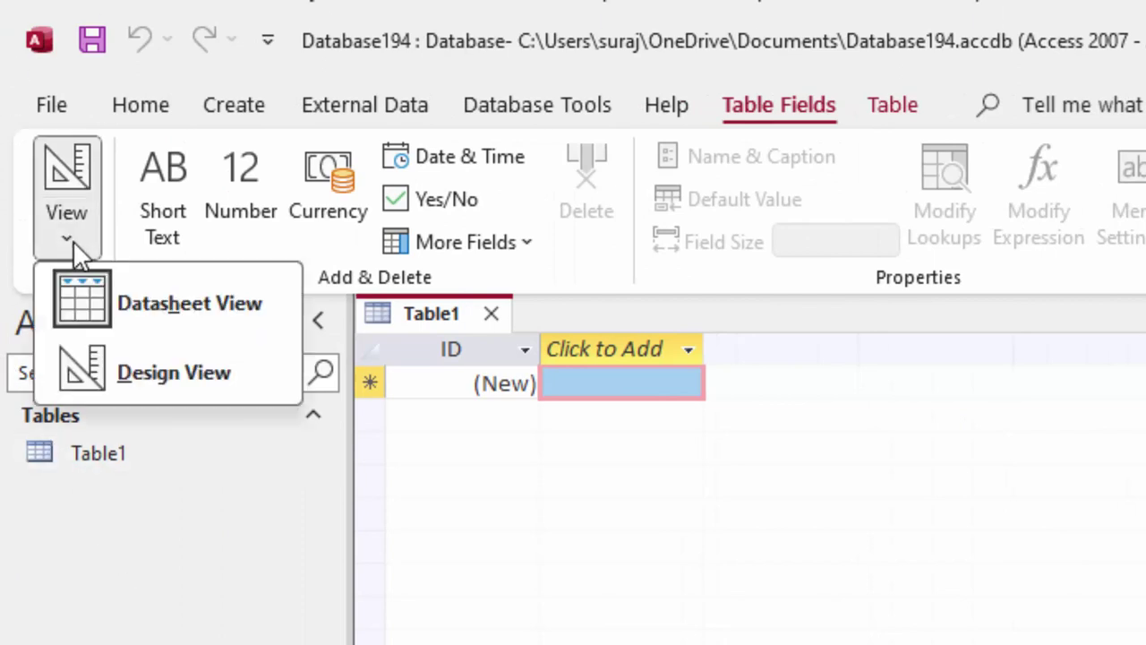
pyautogui.click(167, 388)
pyautogui.press('BackSpace')
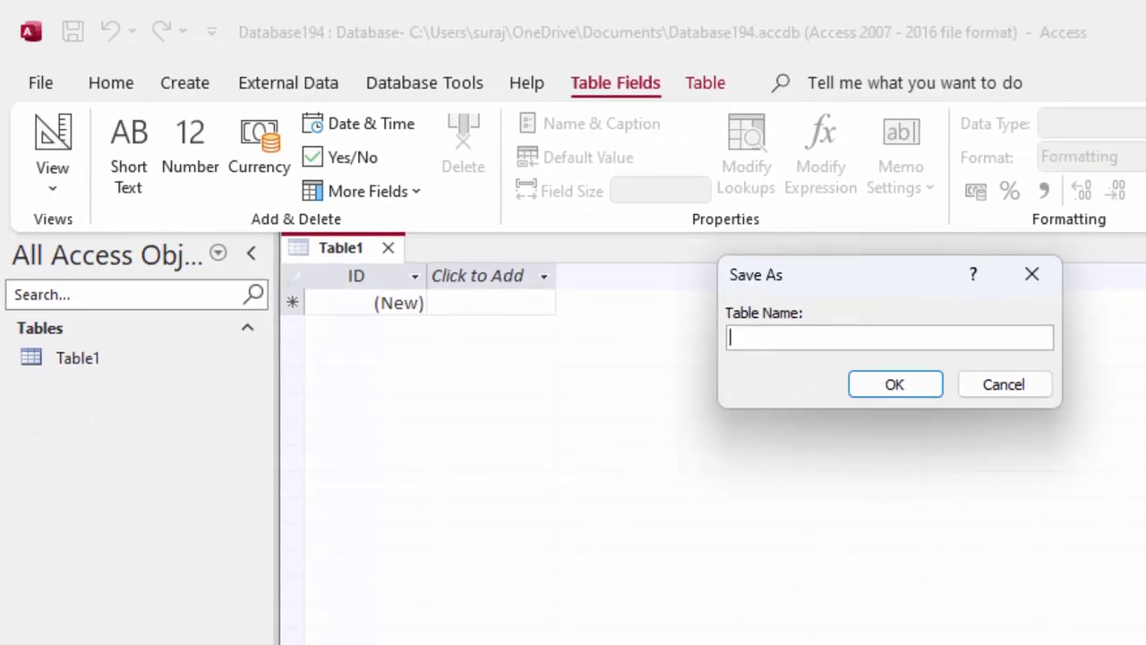
pyautogui.write('Rd')
pyautogui.press('Return')
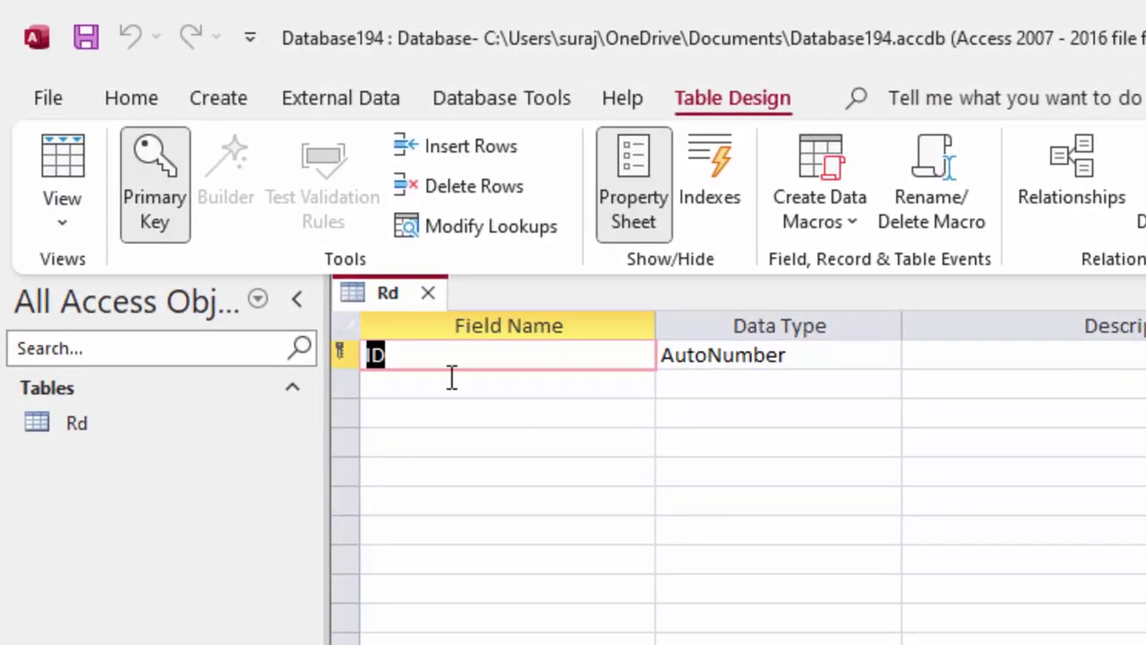
# Step: Rename the ID field to Account_id with Short Text data type
pyautogui.click(396, 355)
pyautogui.moveTo(458, 353); pyautogui.dragTo(314, 356)
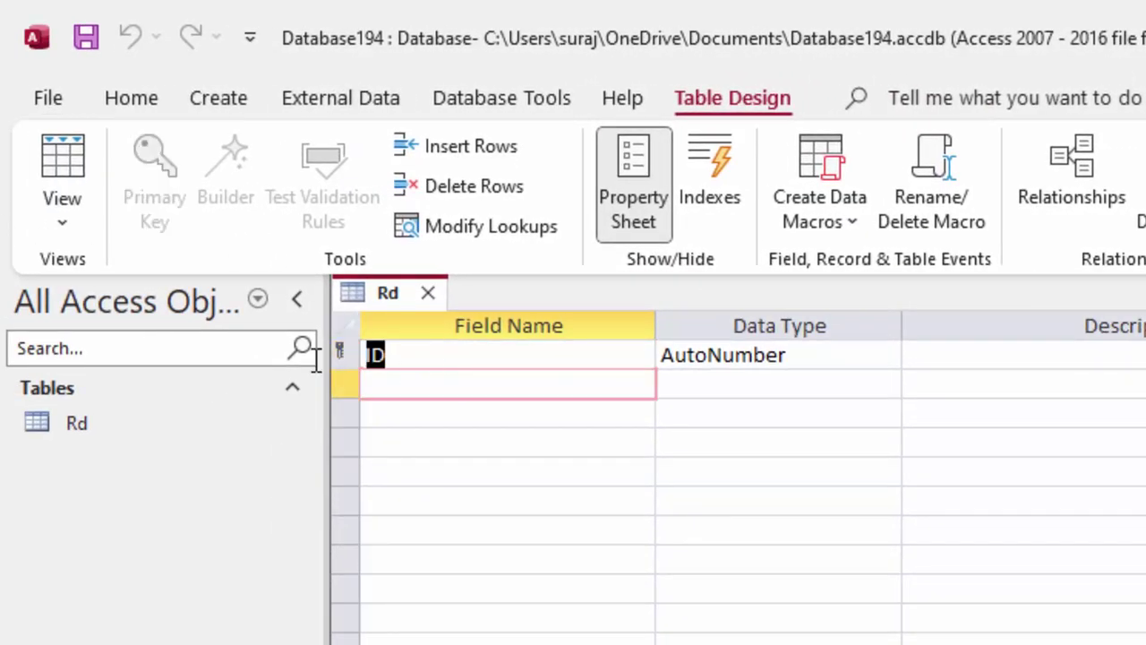
pyautogui.press('BackSpace')
pyautogui.write('Acc')
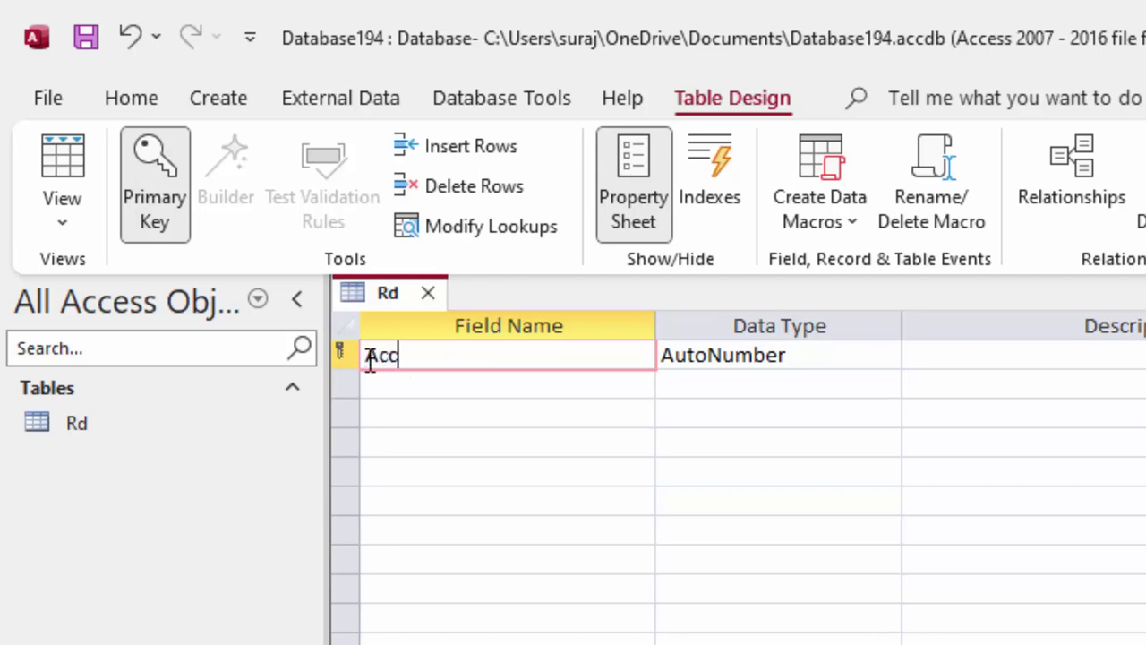
pyautogui.write('ount_')
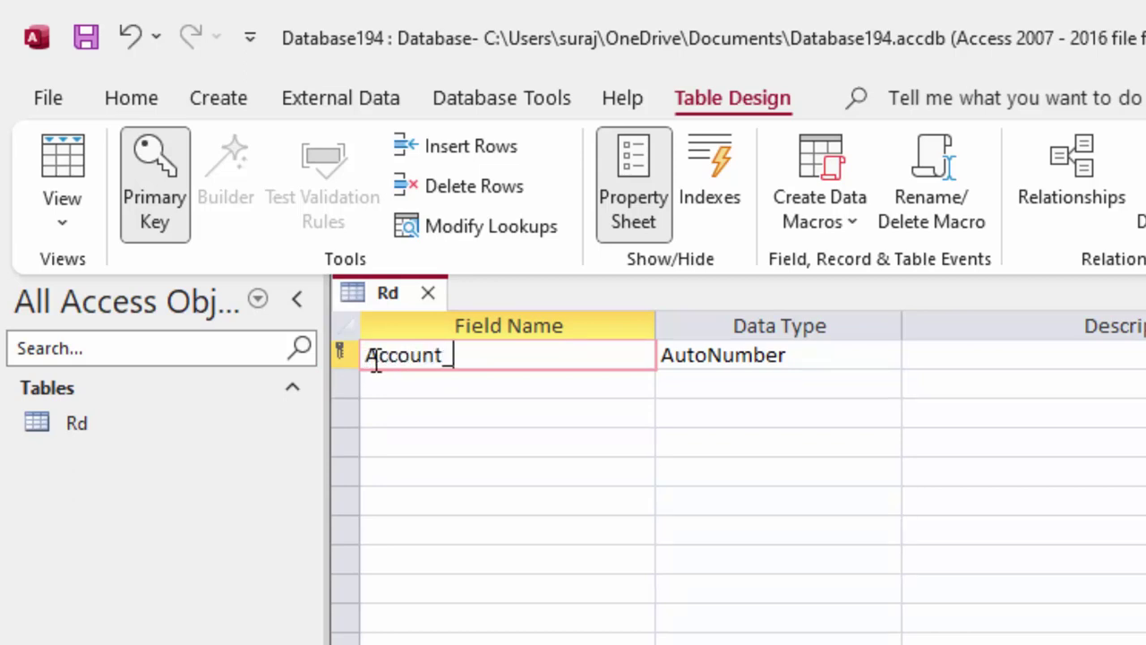
pyautogui.write('id')
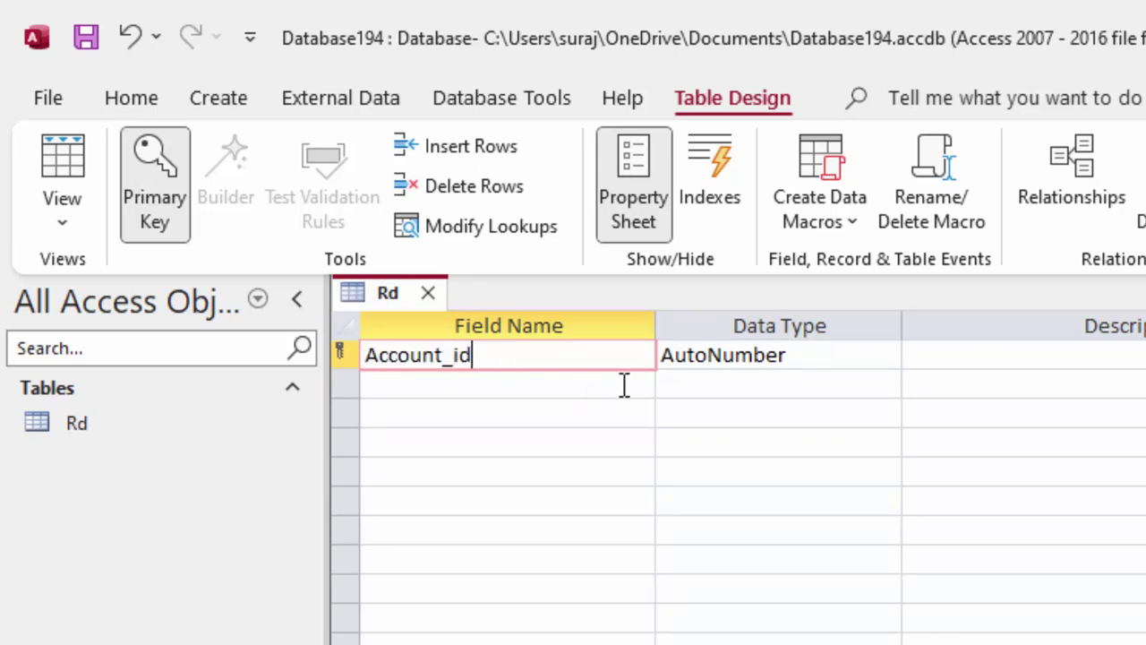
pyautogui.click(831, 348)
pyautogui.click(886, 355)
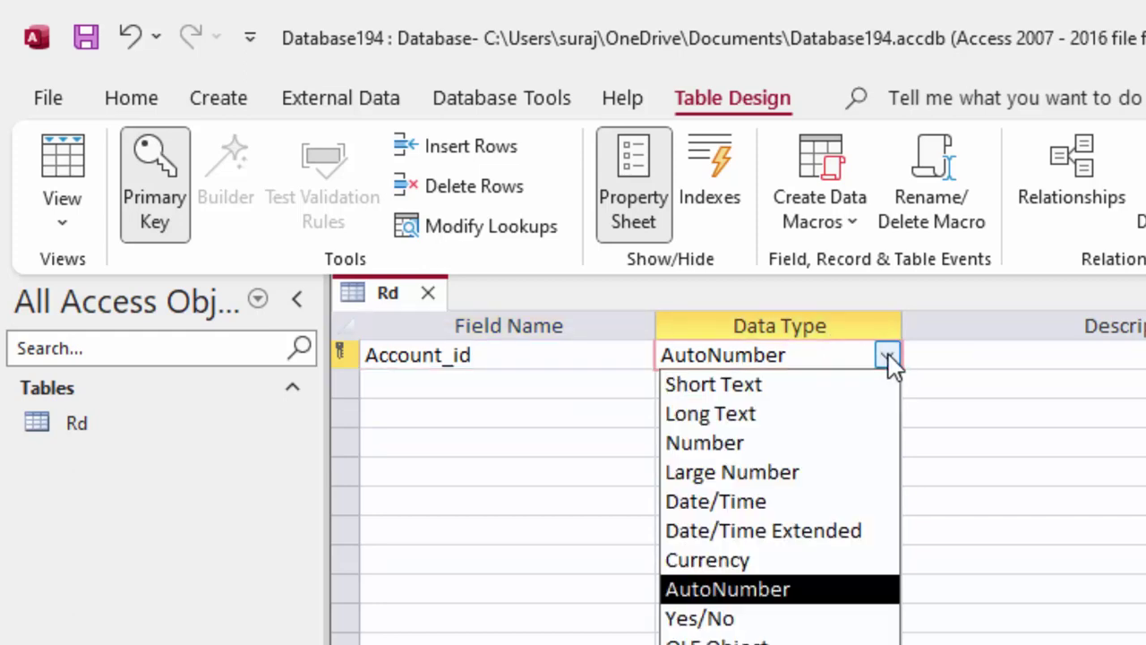
pyautogui.click(826, 400)
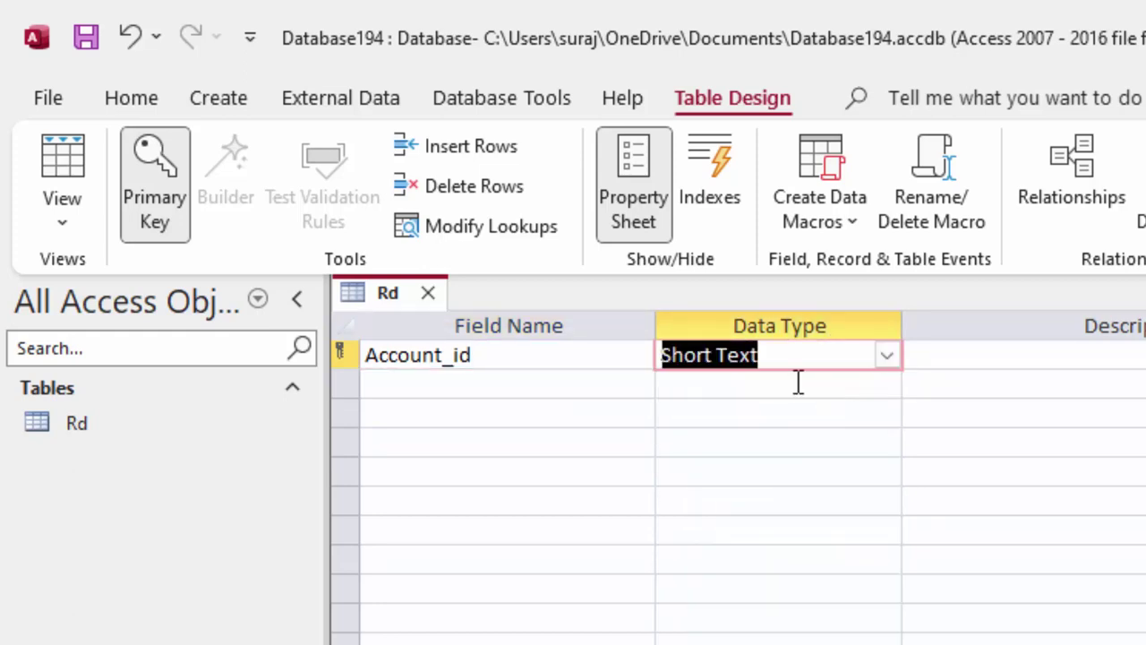
# Step: Add Name of Customer as Short Text and RD amount as Number fields
pyautogui.click(387, 385)
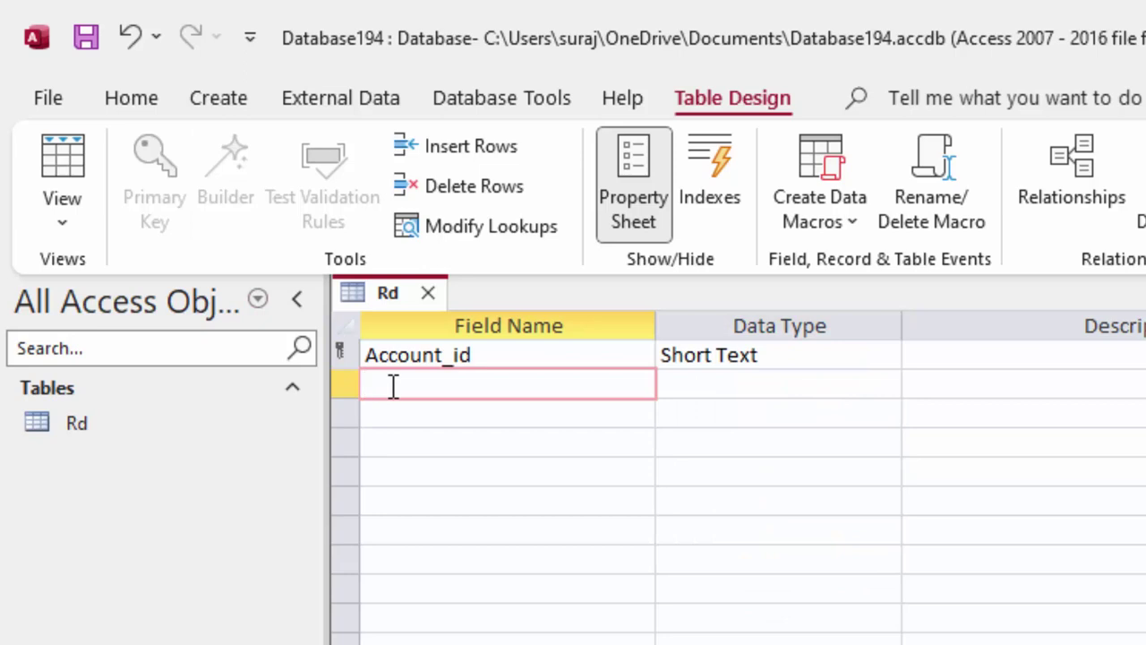
pyautogui.write('Name o')
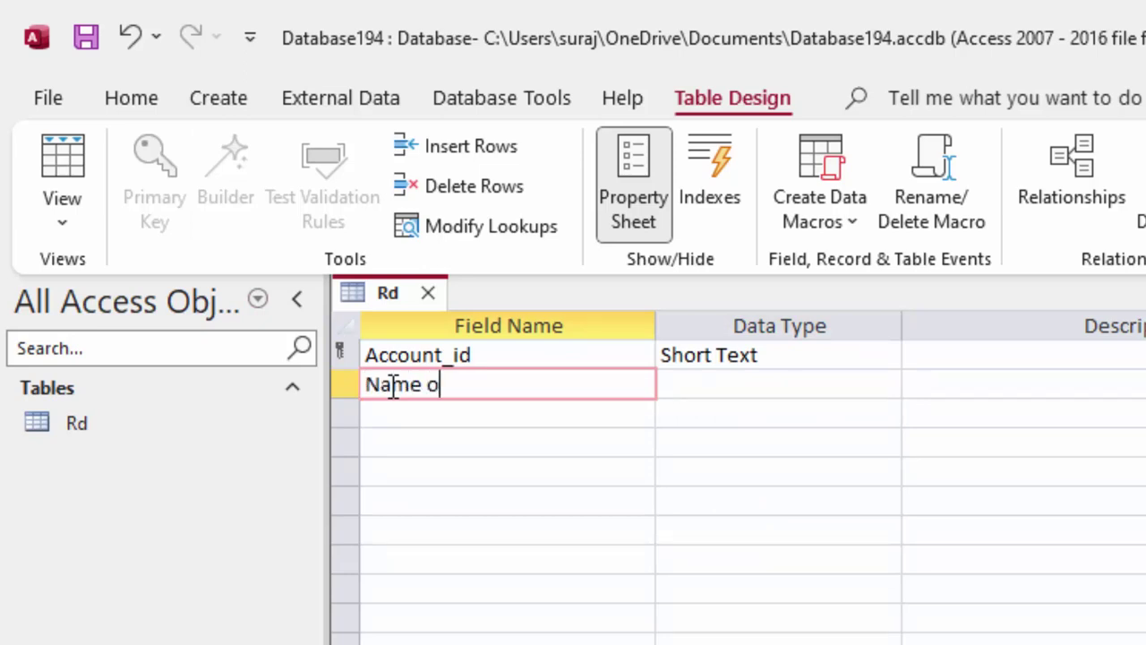
pyautogui.write('f Cust')
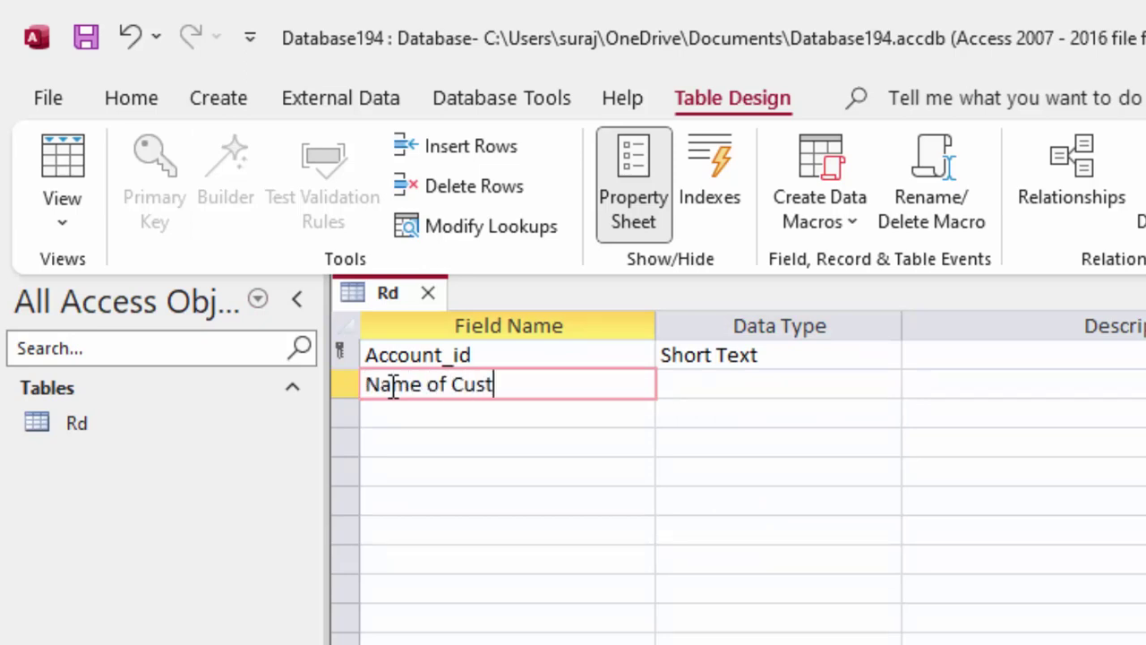
pyautogui.write('omer')
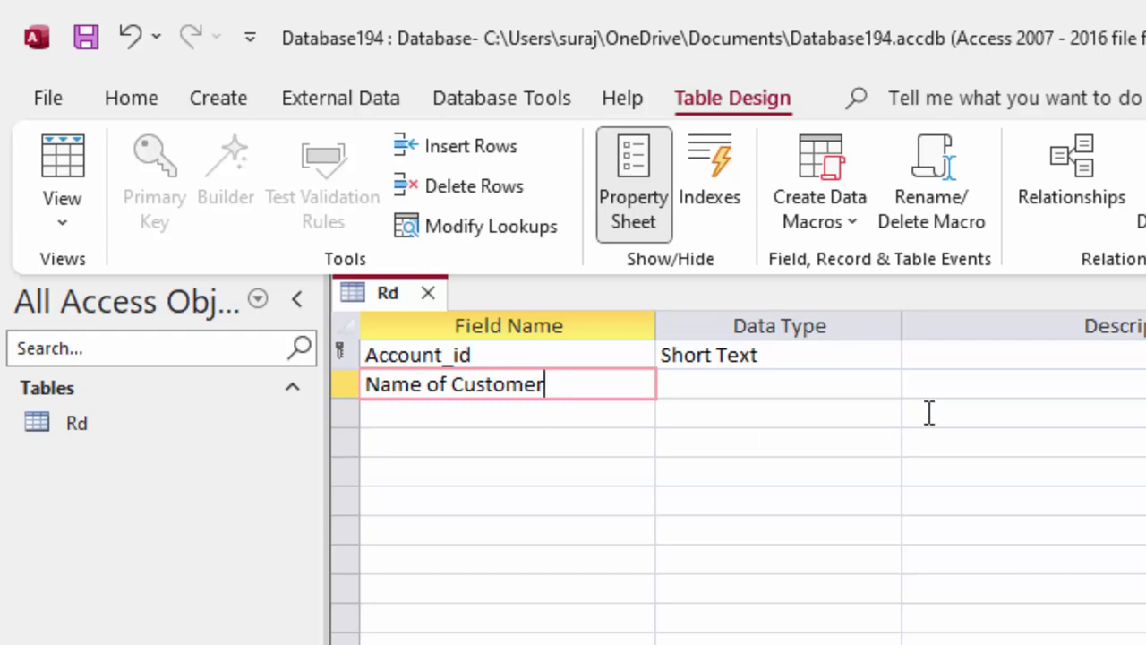
pyautogui.click(800, 386)
pyautogui.click(400, 412)
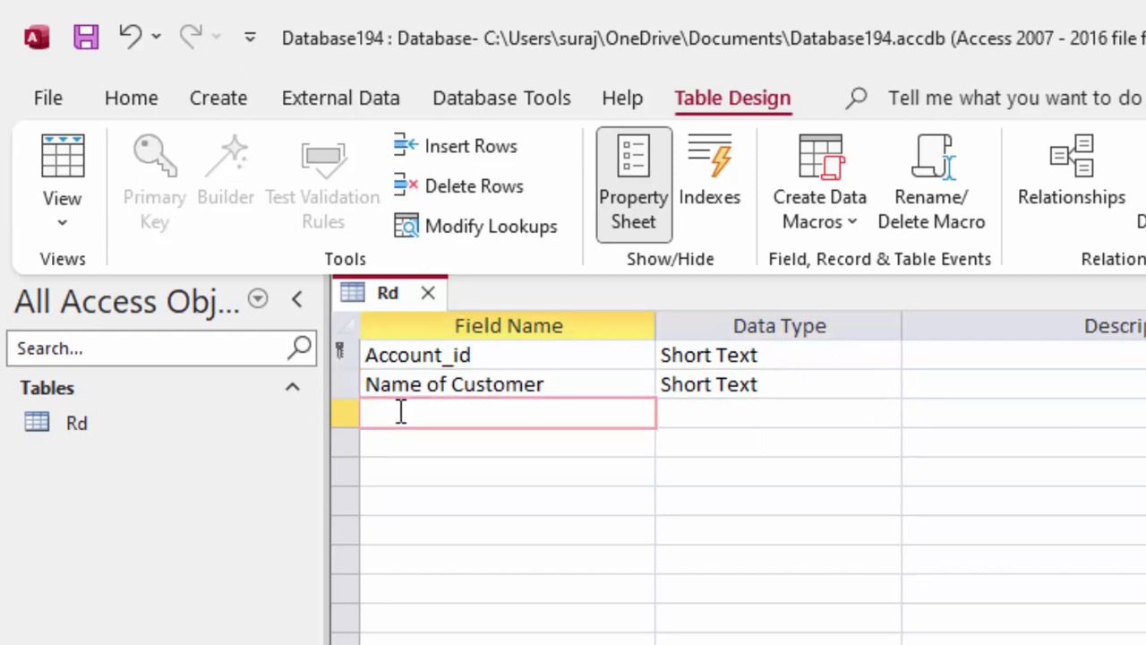
pyautogui.write('RD ')
pyautogui.write('amoun')
pyautogui.write('t')
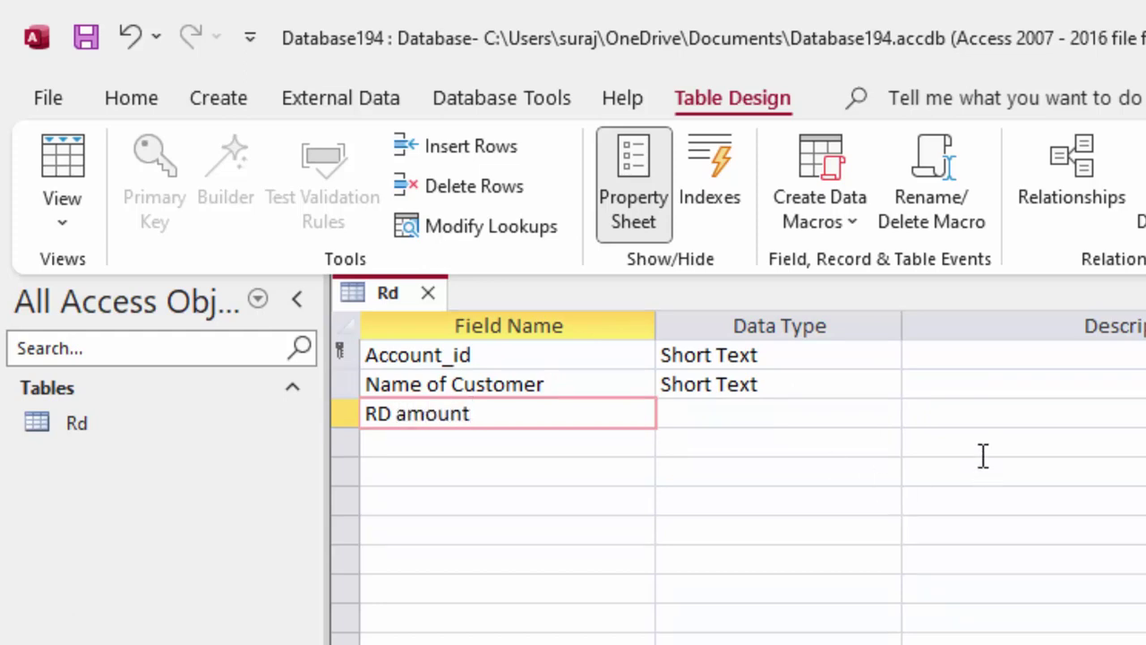
pyautogui.click(873, 413)
pyautogui.click(885, 414)
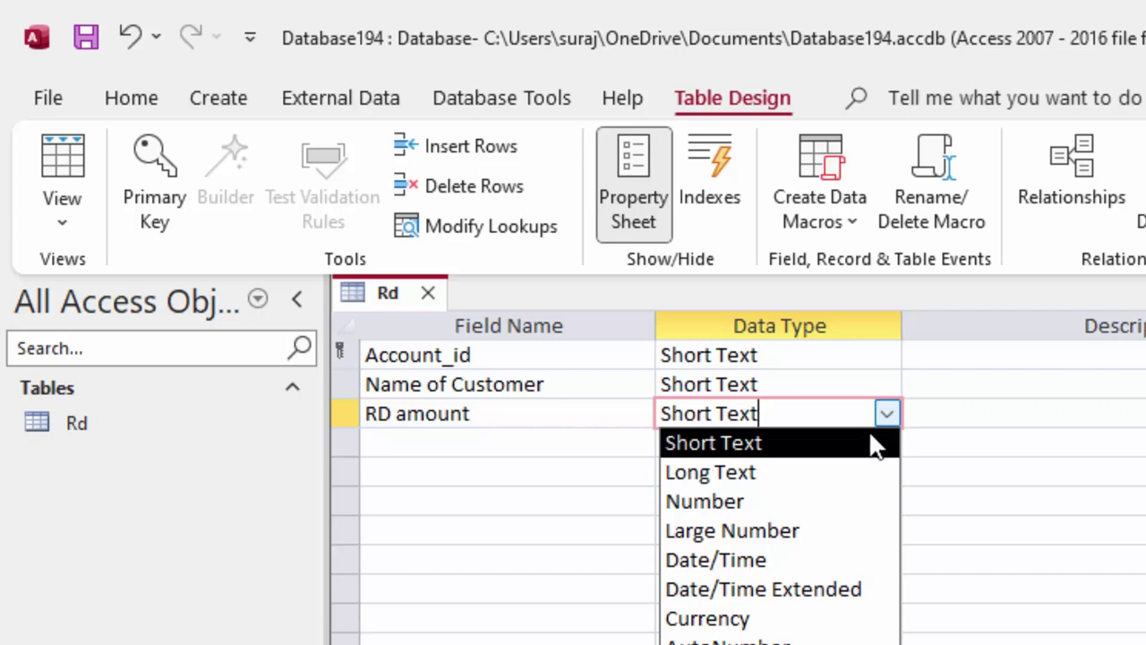
pyautogui.click(806, 512)
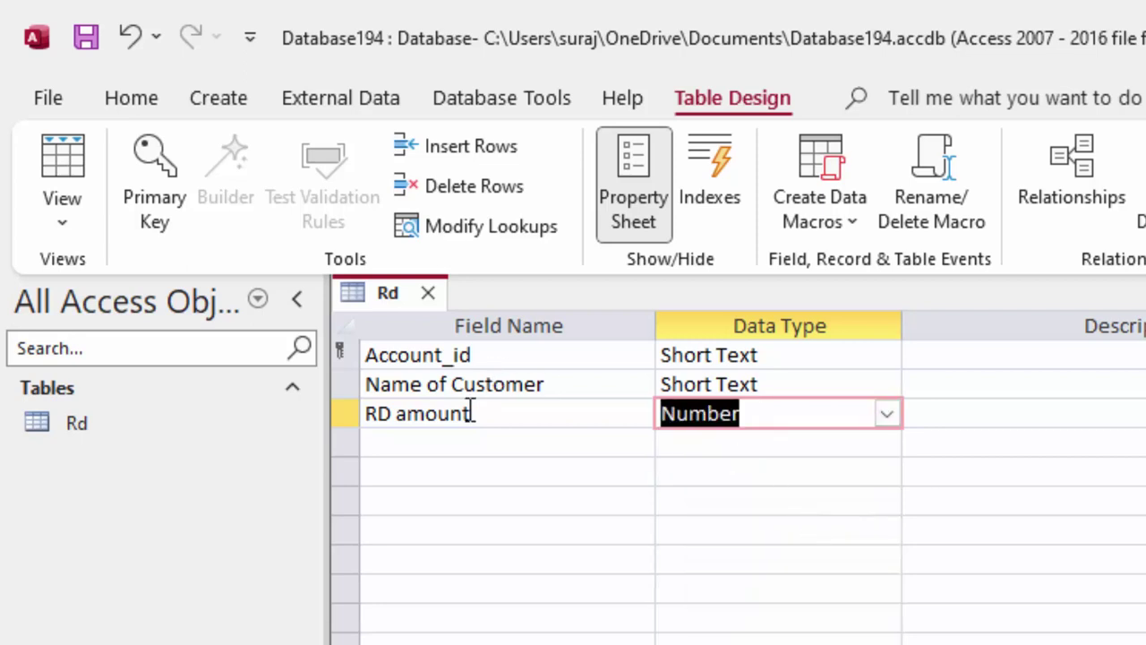
pyautogui.click(455, 436)
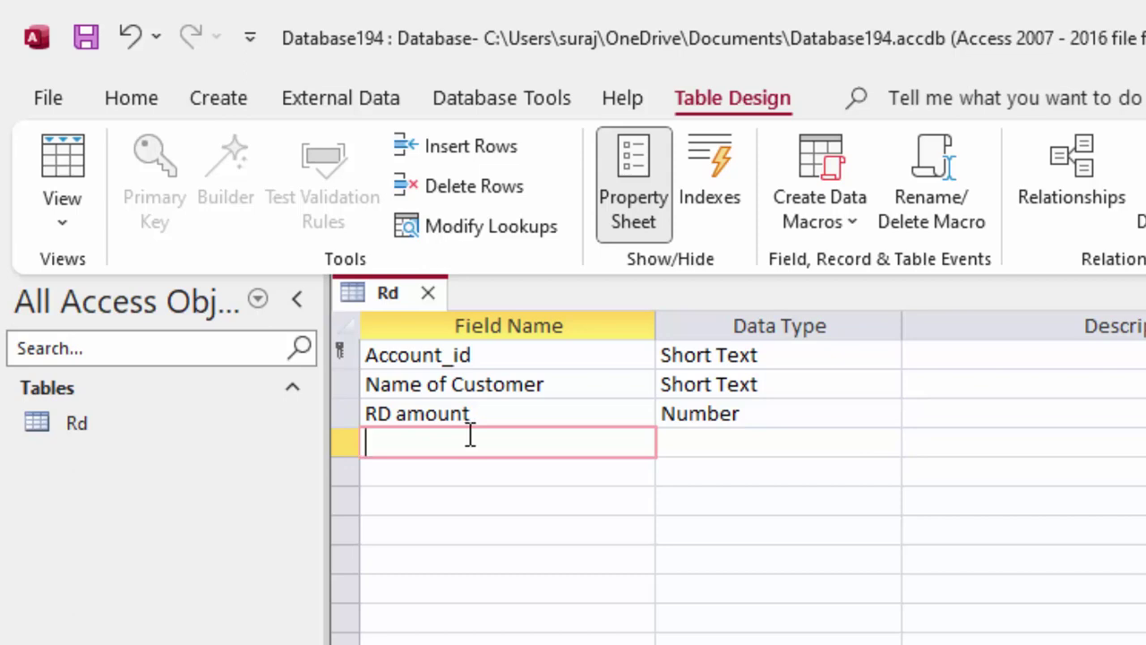
# Step: Add a Rate field of Number type with Double field size
pyautogui.write('Rate')
pyautogui.click(712, 443)
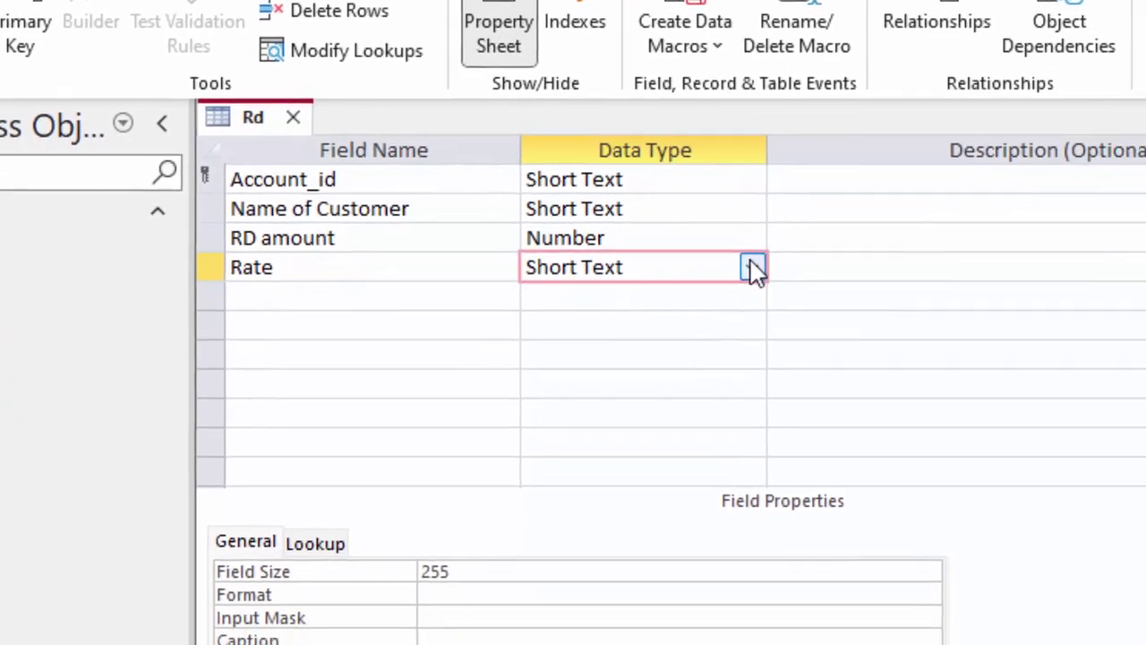
pyautogui.click(886, 443)
pyautogui.click(650, 301)
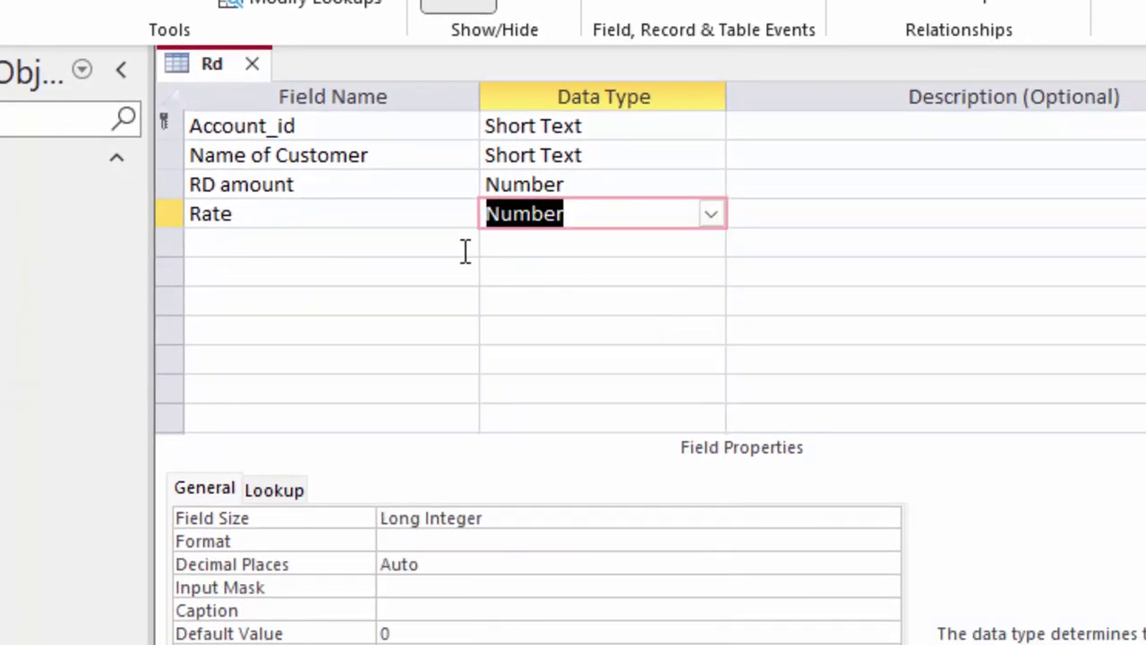
pyautogui.click(528, 519)
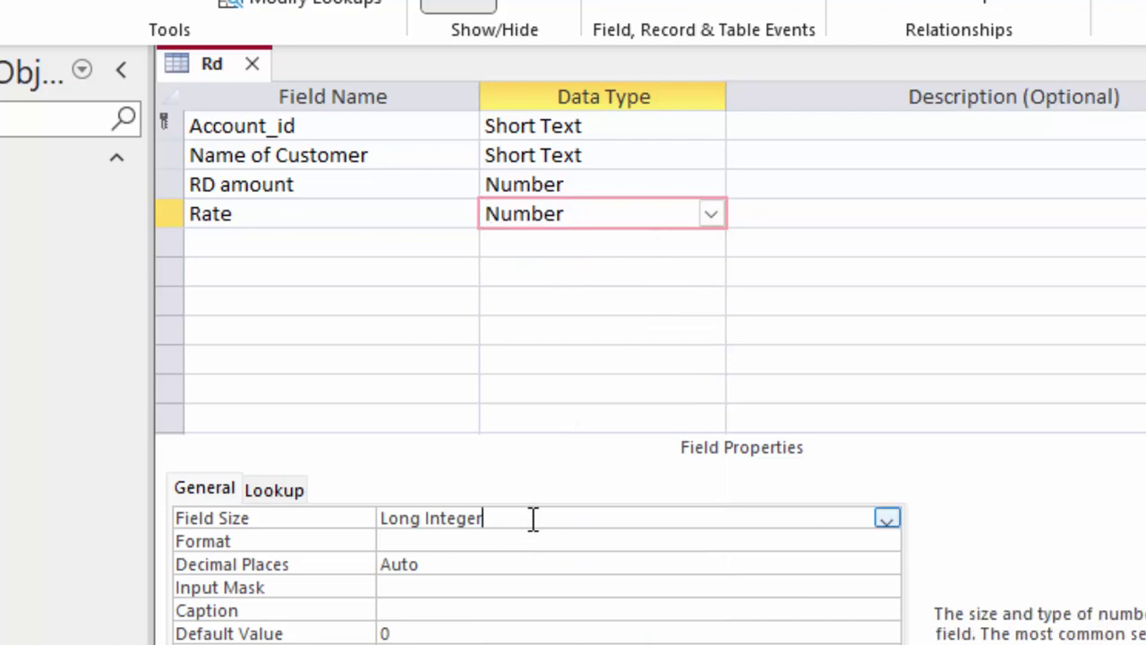
pyautogui.click(888, 523)
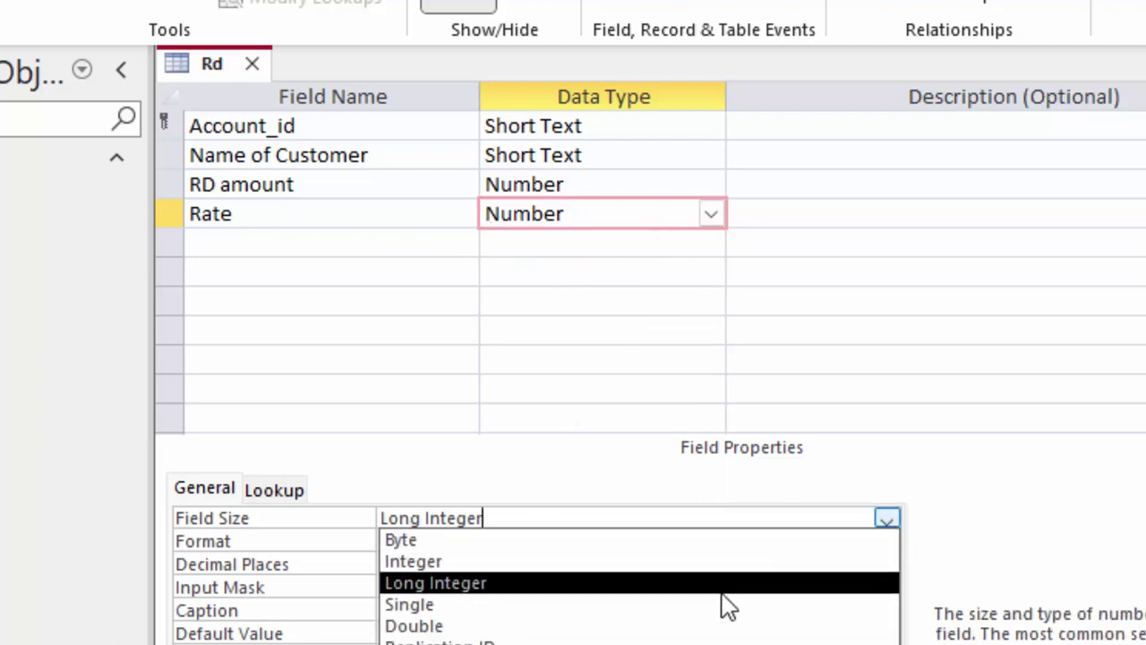
pyautogui.click(712, 627)
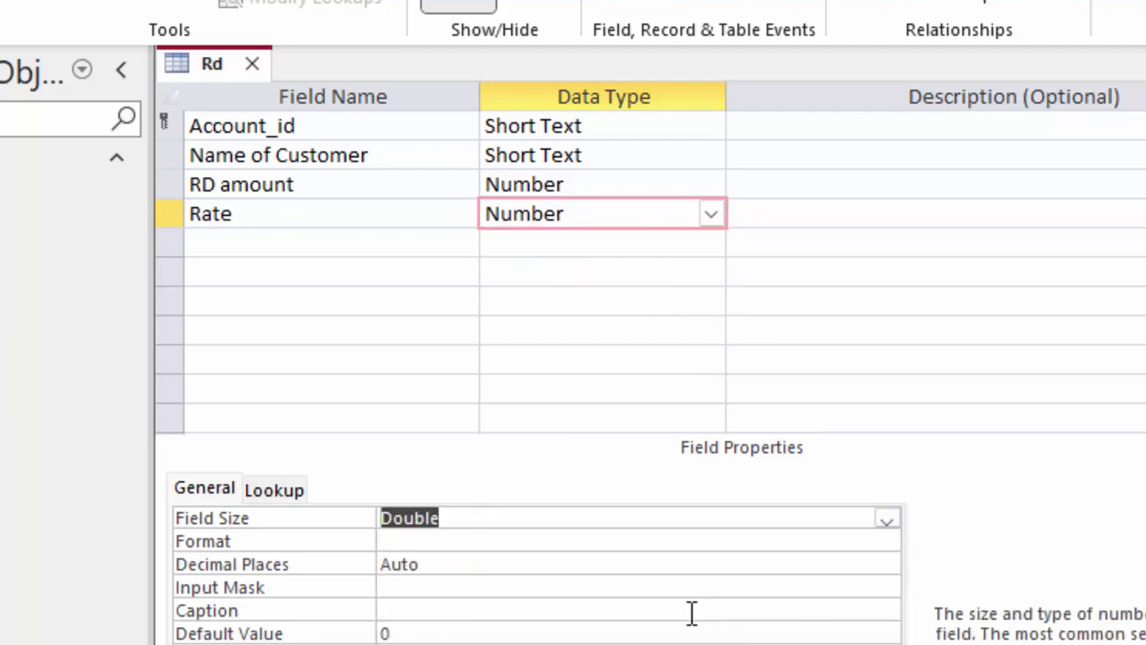
# Step: Format Rate as Percent and recheck that Double and Percent are kept
pyautogui.click(465, 541)
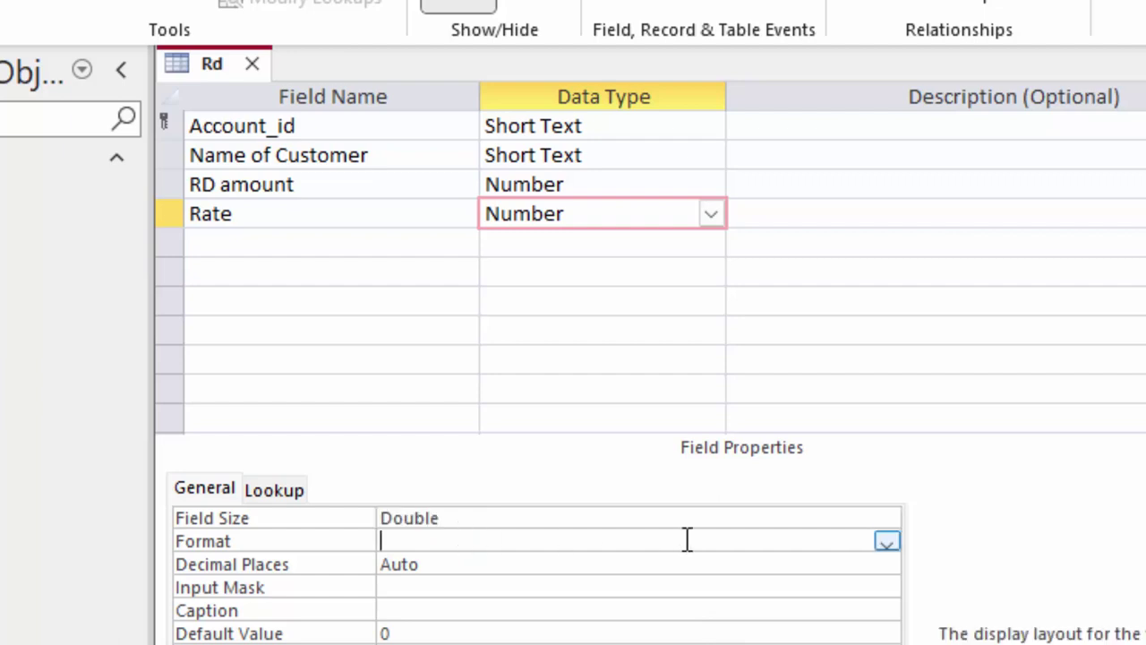
pyautogui.click(887, 544)
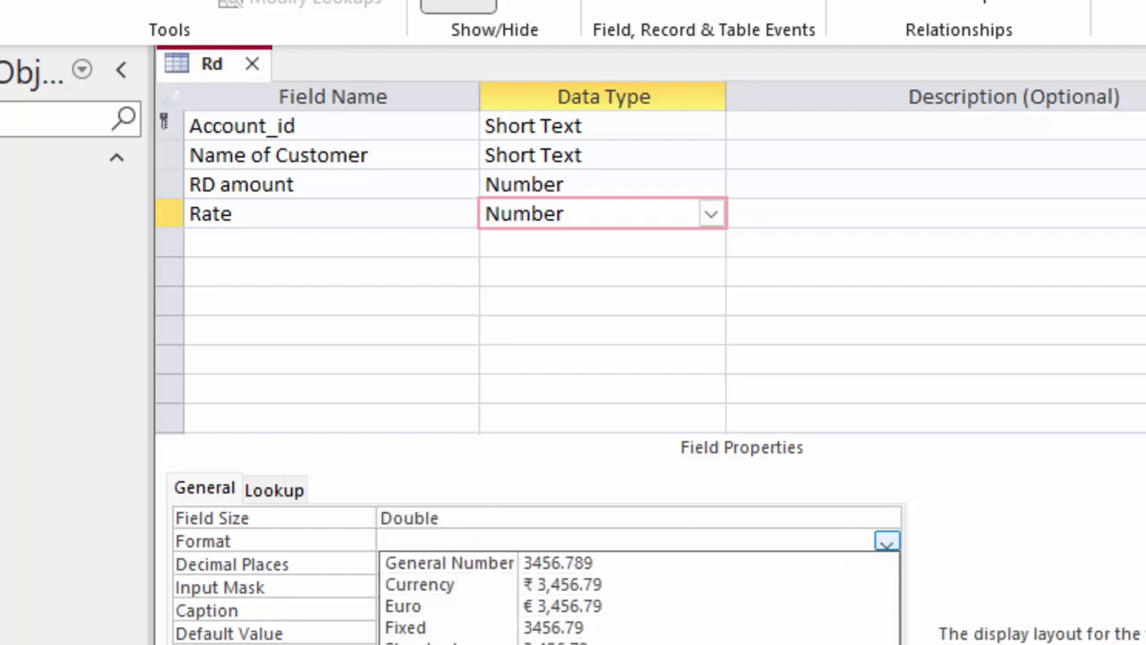
pyautogui.click(485, 644)
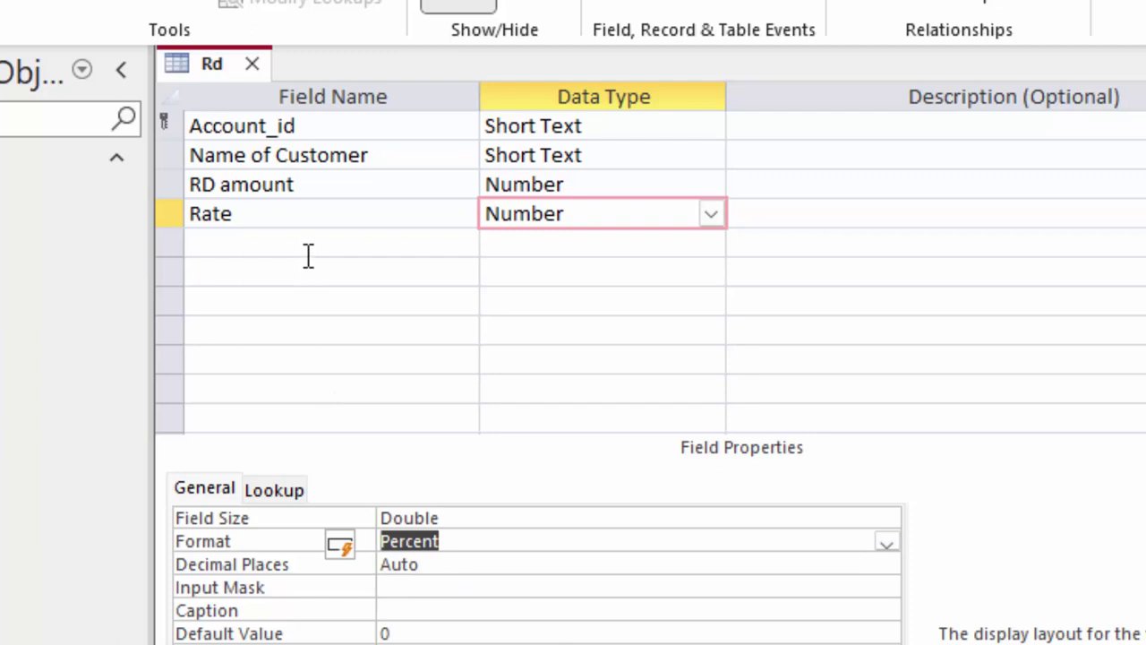
pyautogui.click(472, 519)
pyautogui.click(885, 522)
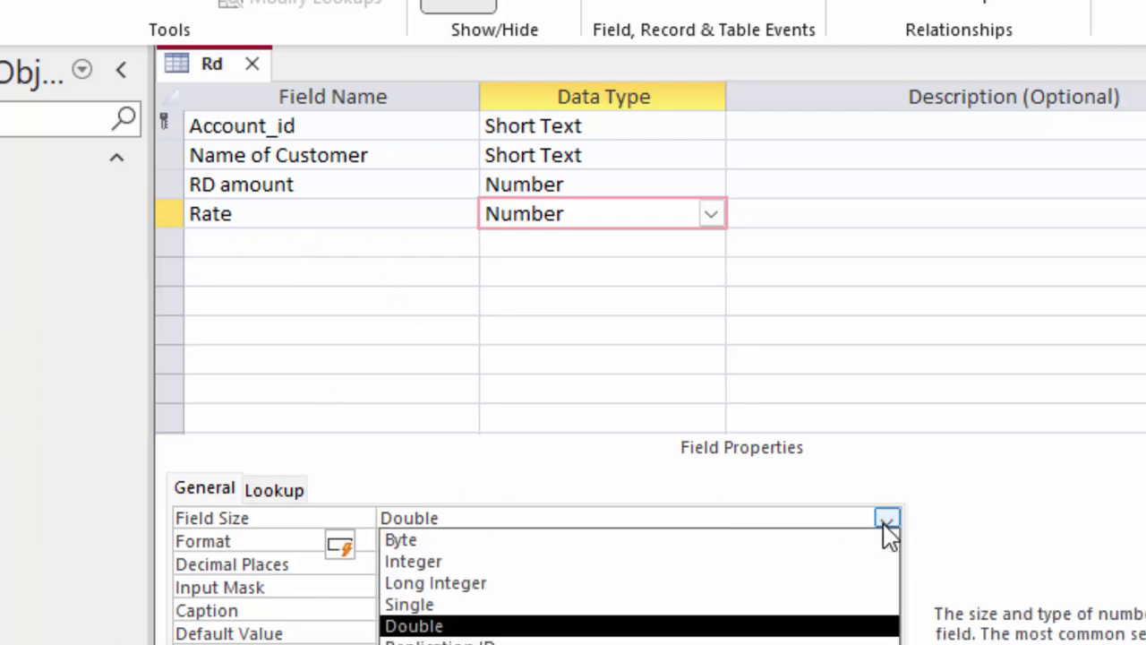
pyautogui.click(886, 521)
pyautogui.click(717, 543)
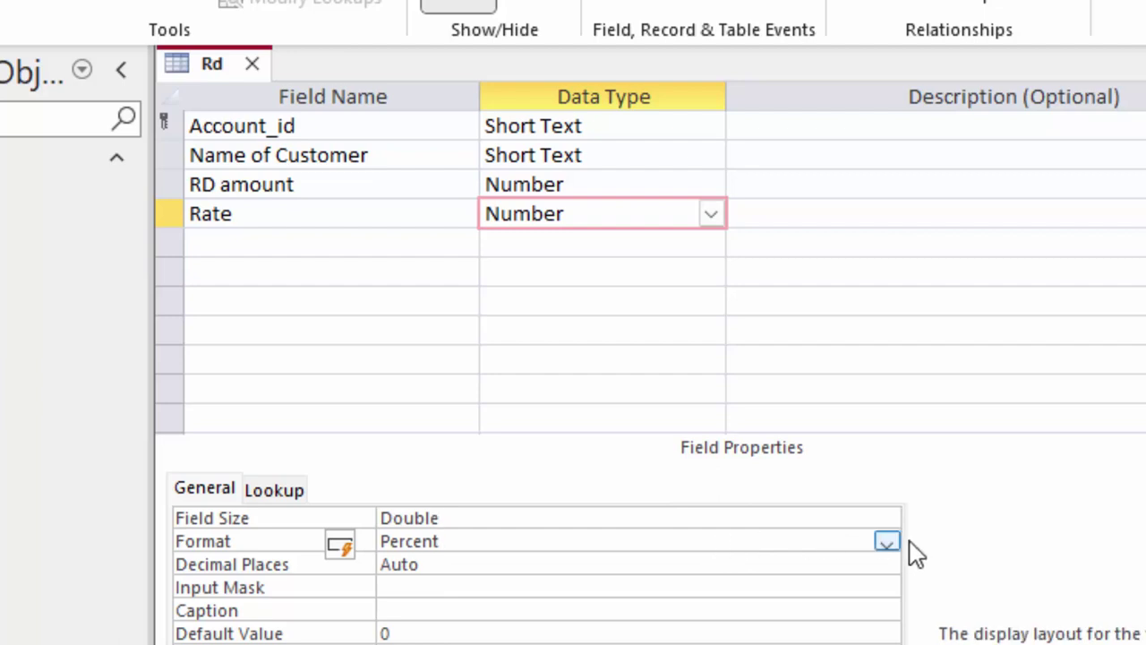
pyautogui.click(886, 541)
pyautogui.click(887, 541)
pyautogui.click(303, 249)
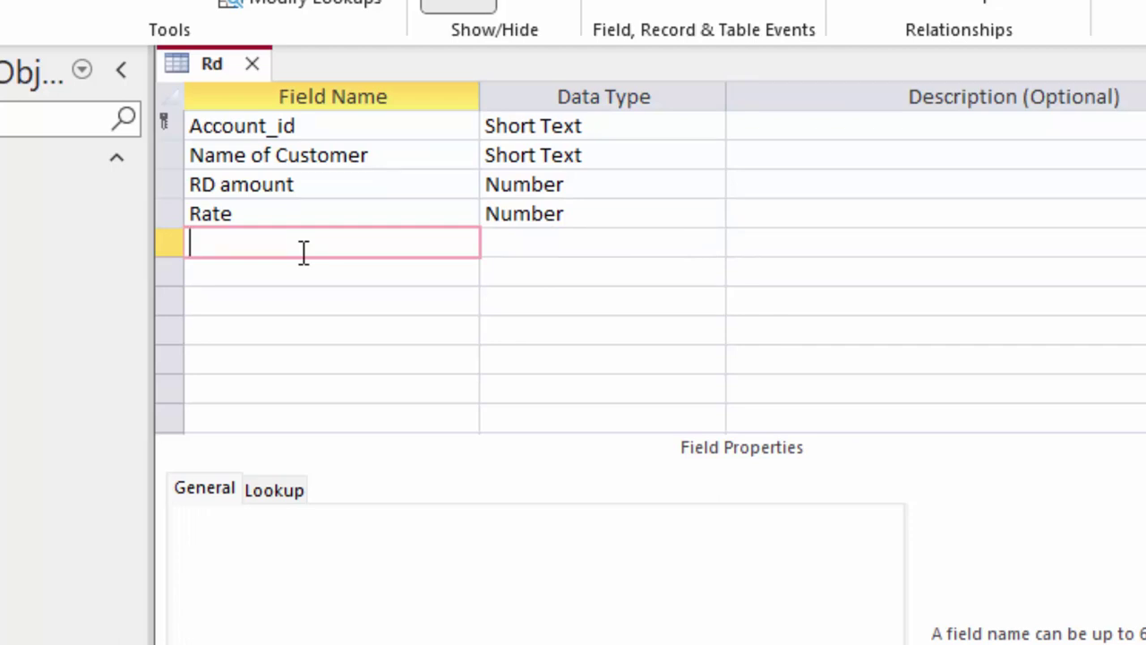
# Step: Add NPER as a Number field, changing its size from Long Integer to Double
pyautogui.write('NPER')
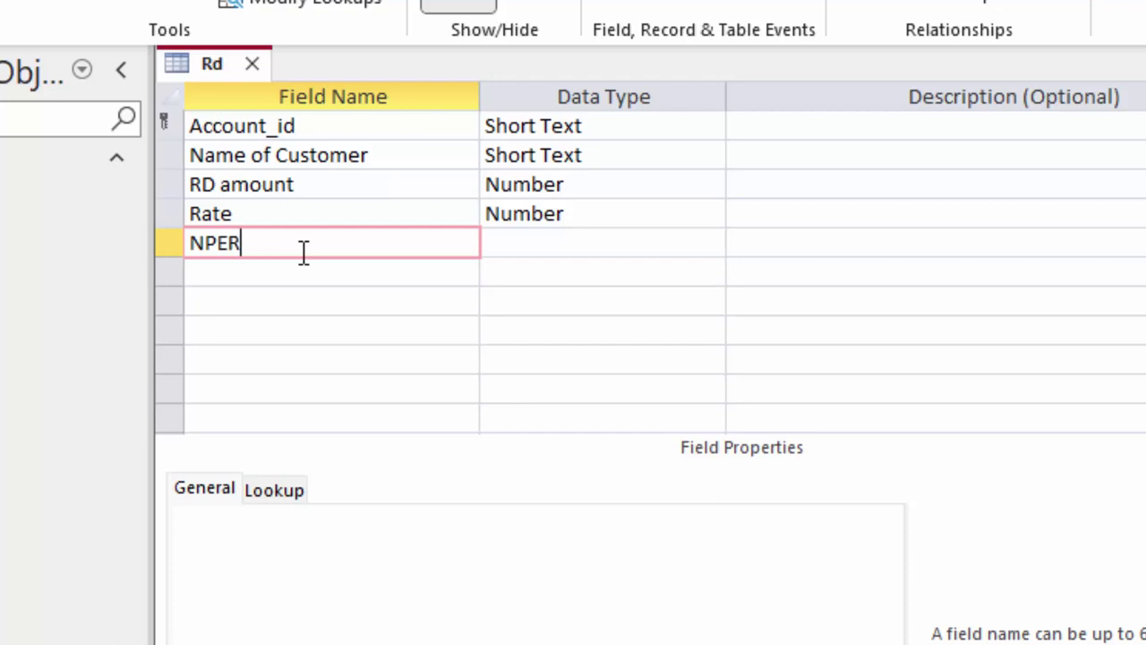
pyautogui.click(549, 243)
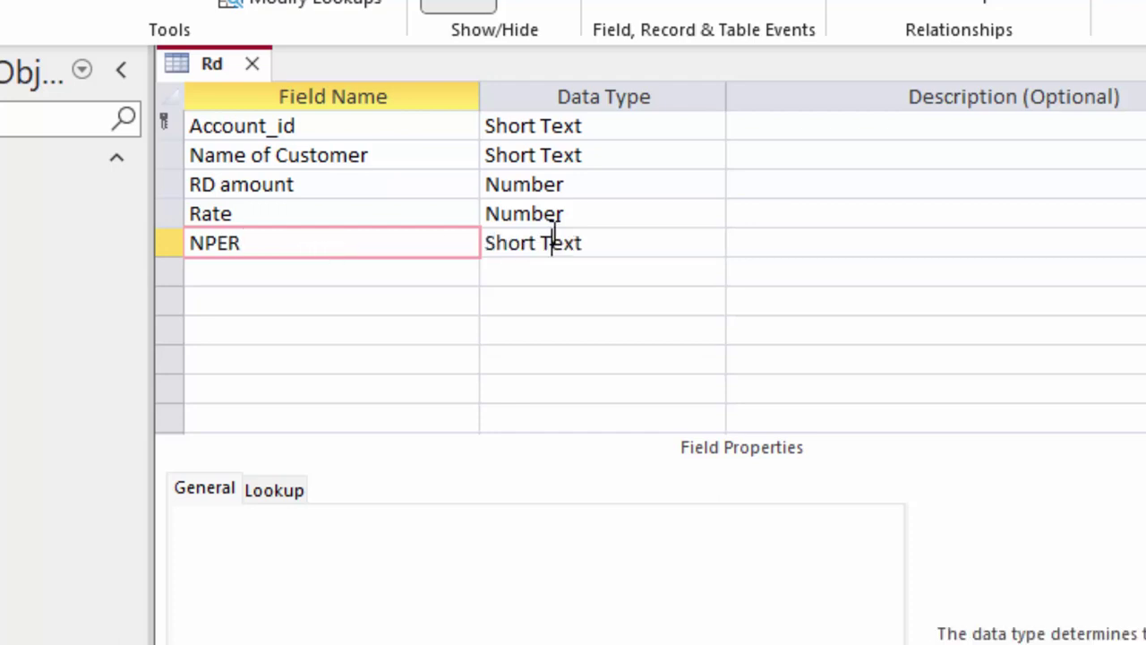
pyautogui.click(716, 242)
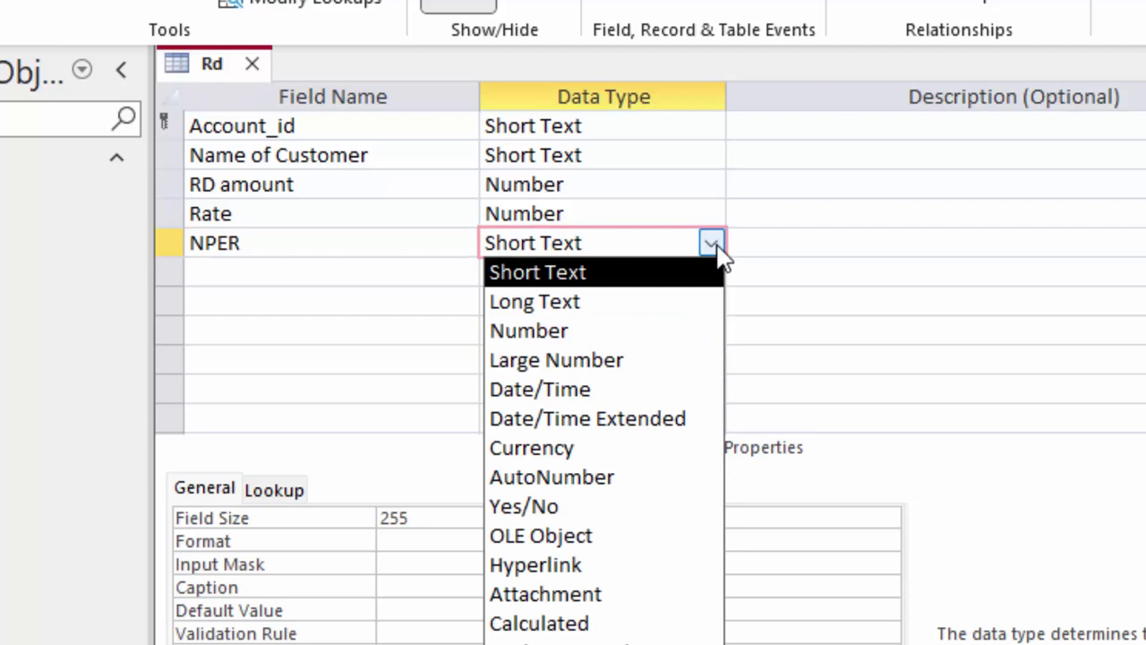
pyautogui.click(681, 330)
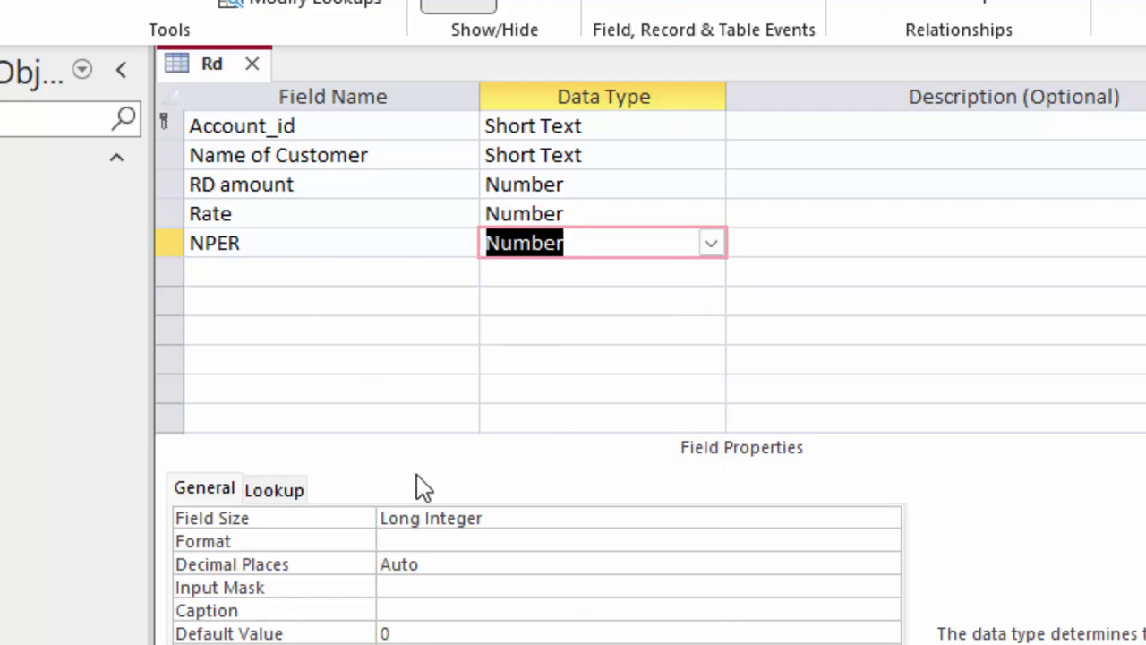
pyautogui.moveTo(511, 511); pyautogui.dragTo(341, 511)
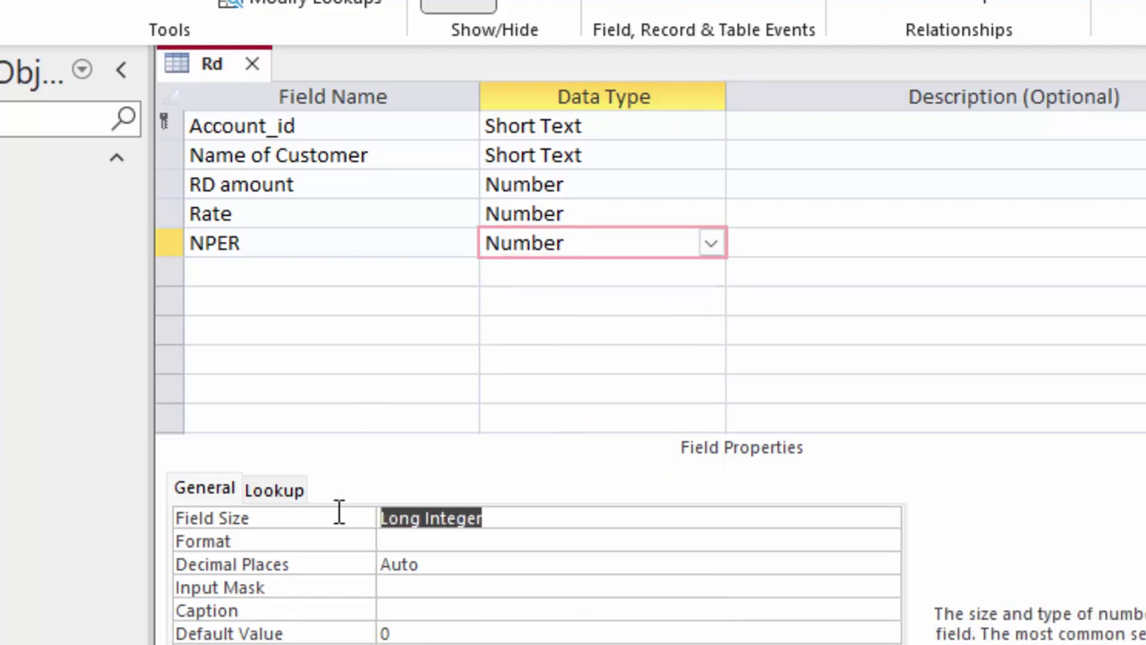
pyautogui.press('BackSpace')
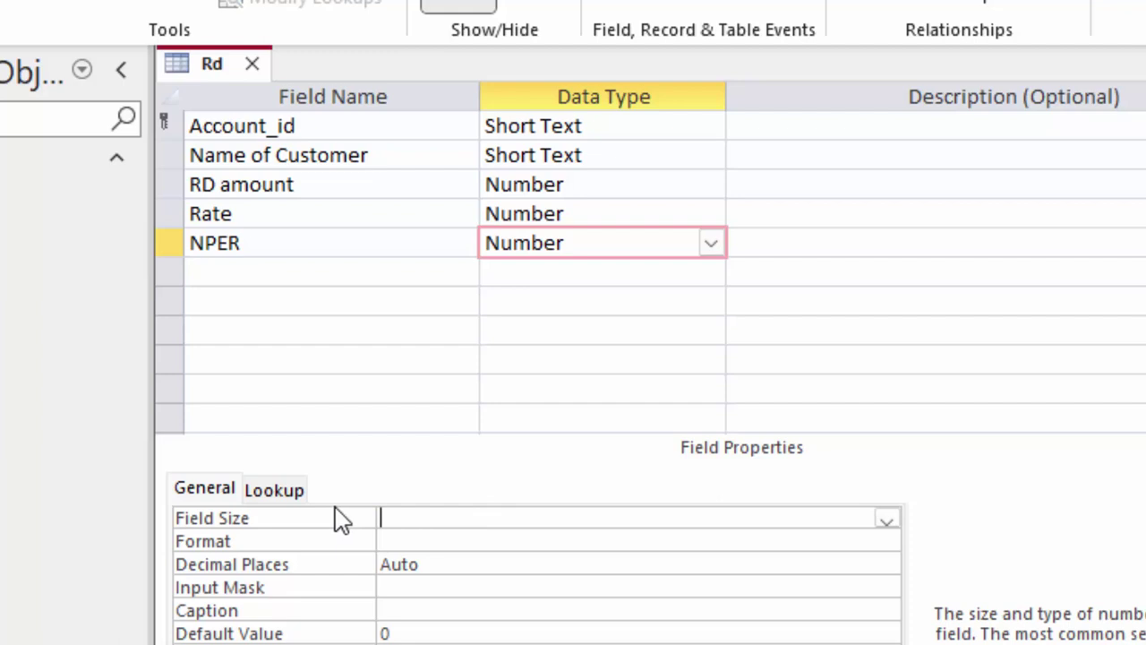
pyautogui.write('double')
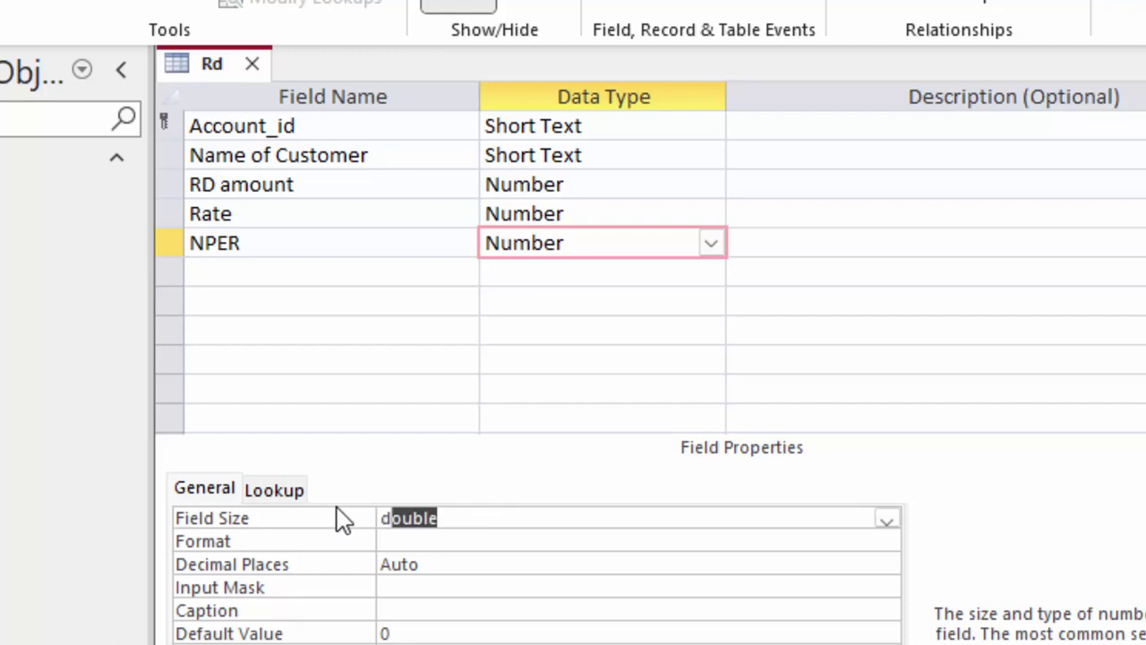
pyautogui.click(329, 271)
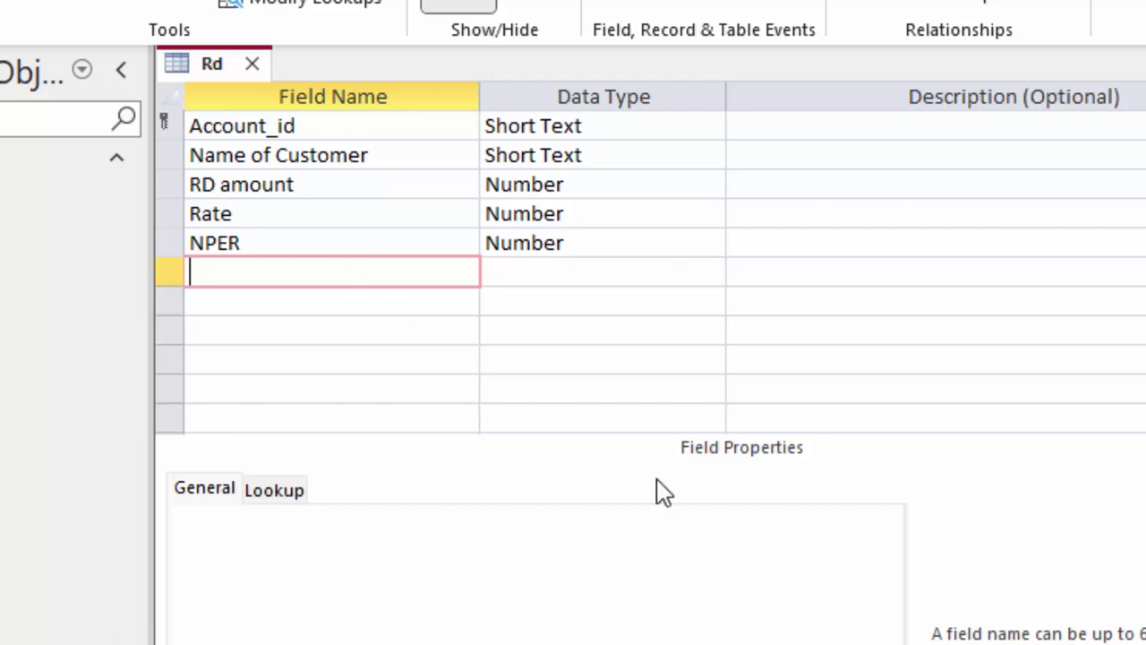
# Step: Add a Maturity Amount field with Number data type, then reopen the data type list
pyautogui.write('Ma')
pyautogui.write('turity ')
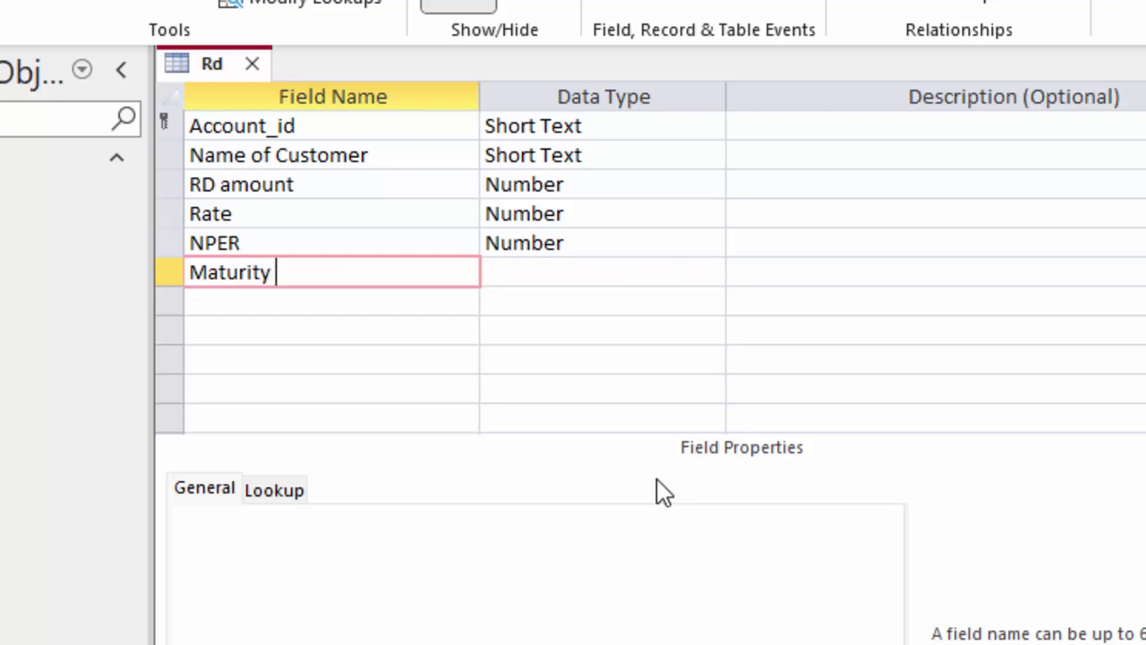
pyautogui.write('Amo')
pyautogui.write('unt')
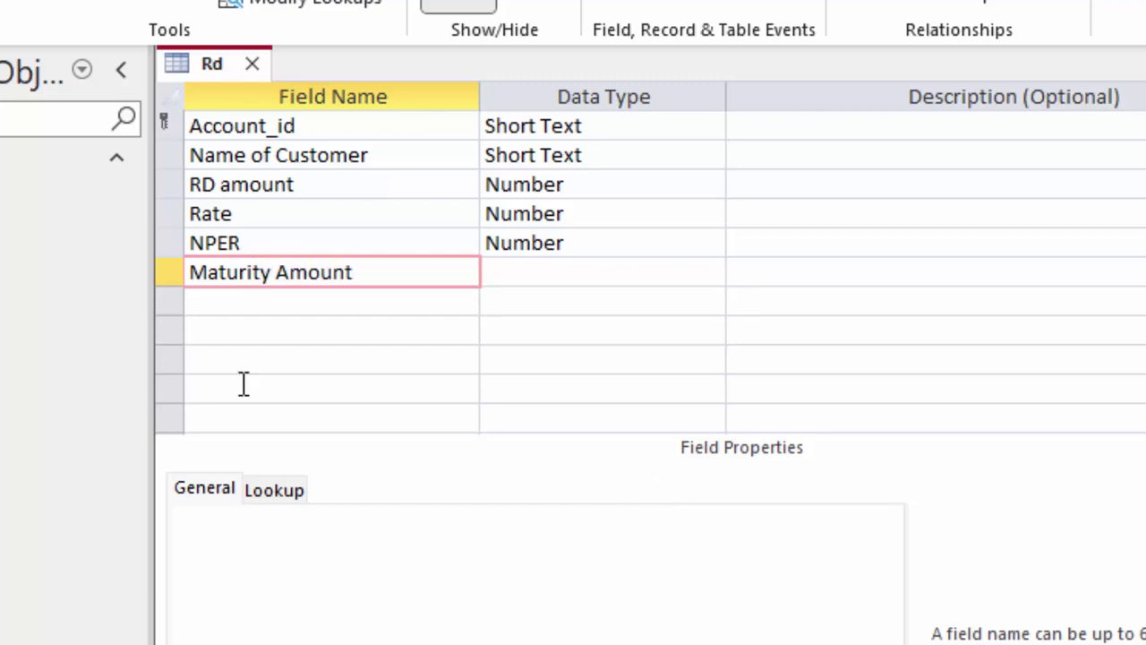
pyautogui.click(510, 271)
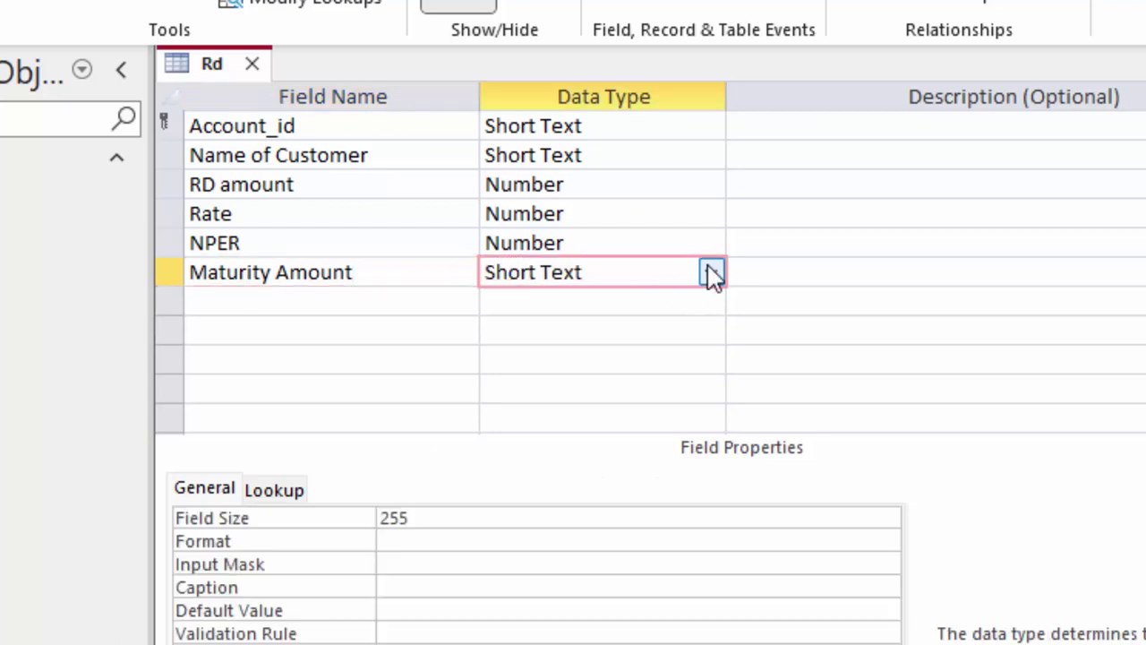
pyautogui.click(711, 273)
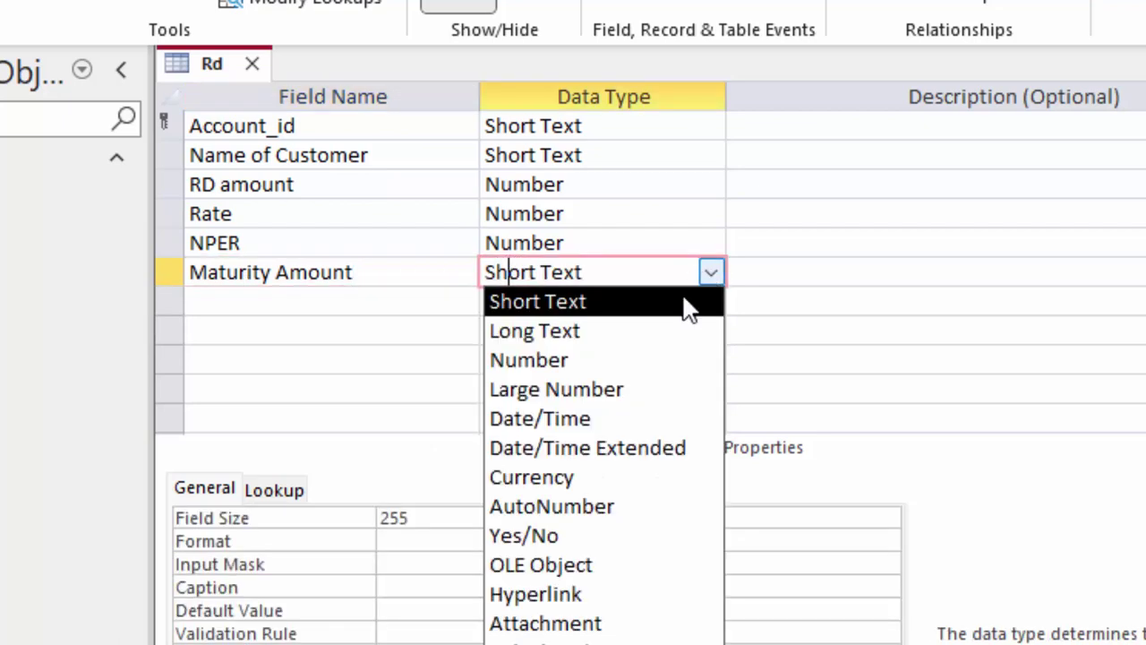
pyautogui.click(642, 361)
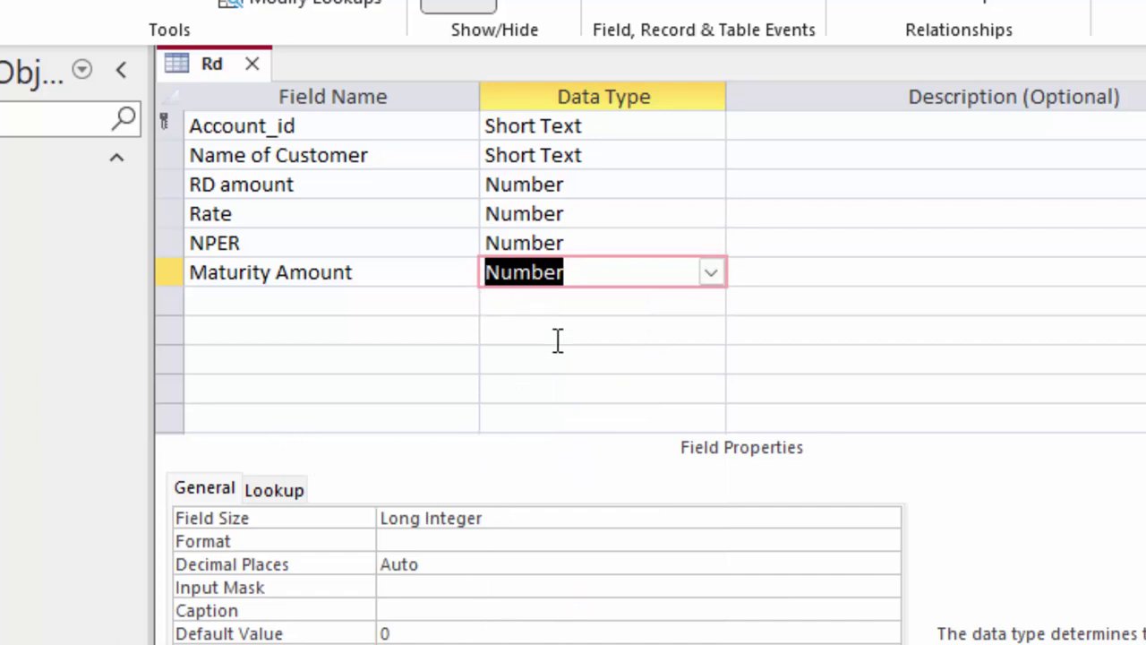
pyautogui.click(714, 276)
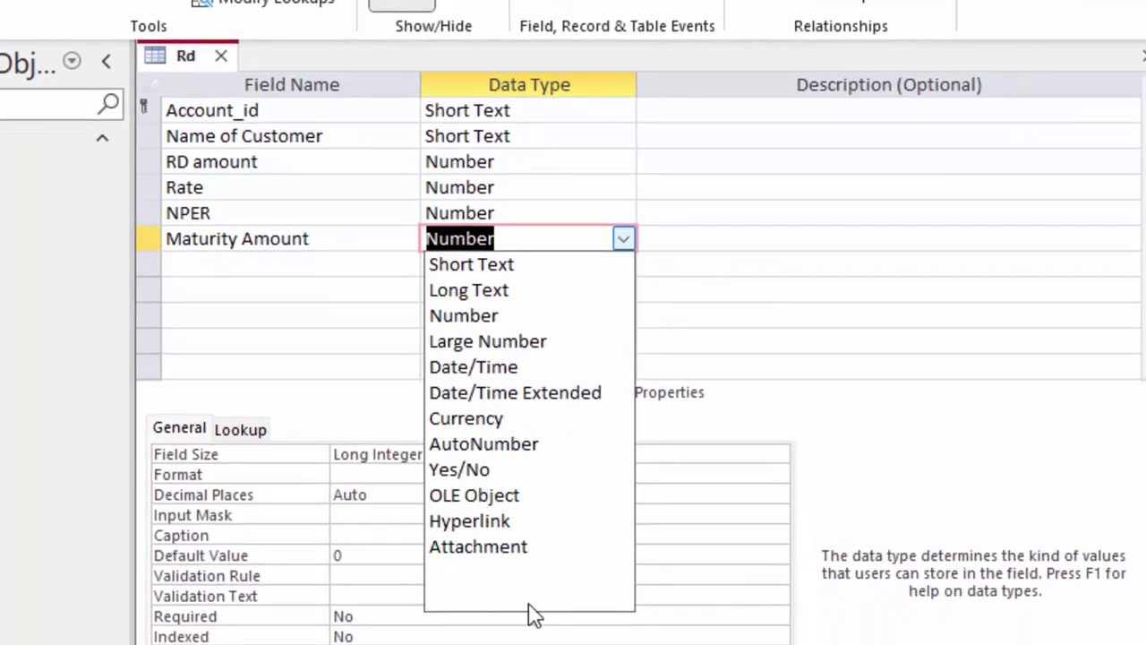
# Step: Make Maturity Amount Calculated with expression FV([Rate]/12,[NPER],[RD amount],0)
pyautogui.click(527, 574)
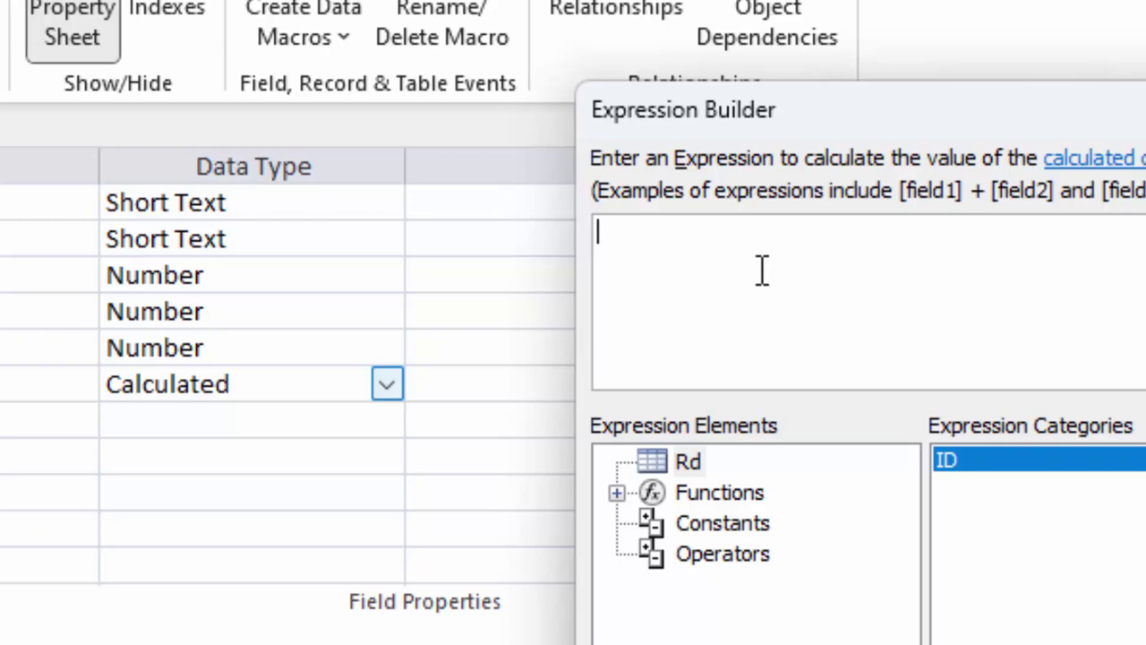
pyautogui.write('fv')
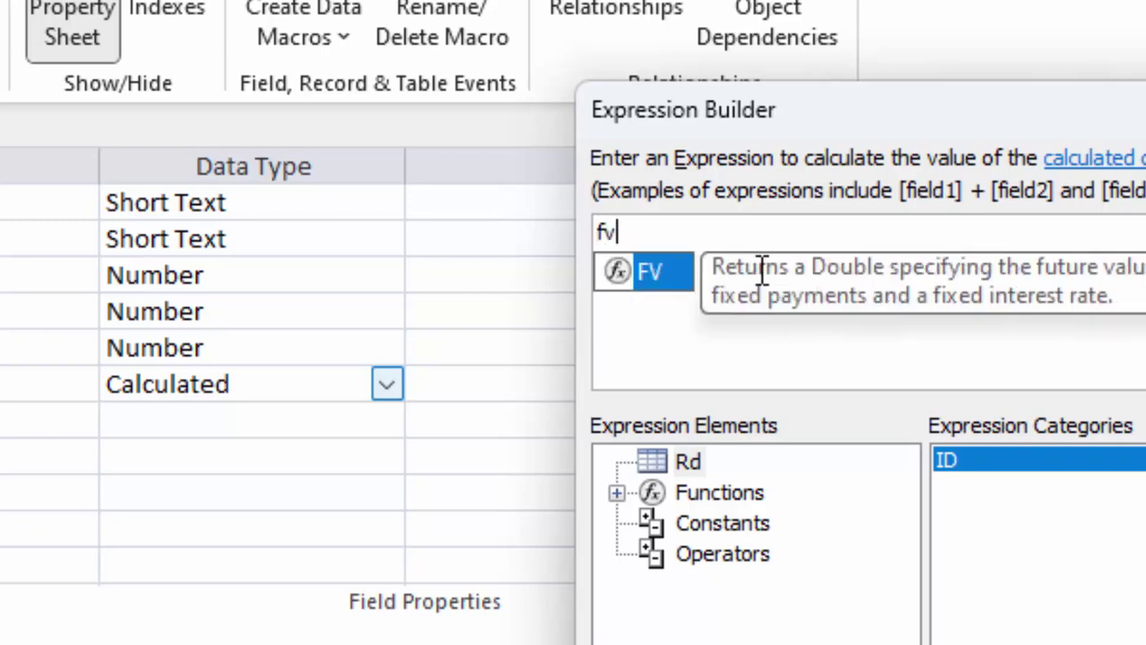
pyautogui.press('Tab')
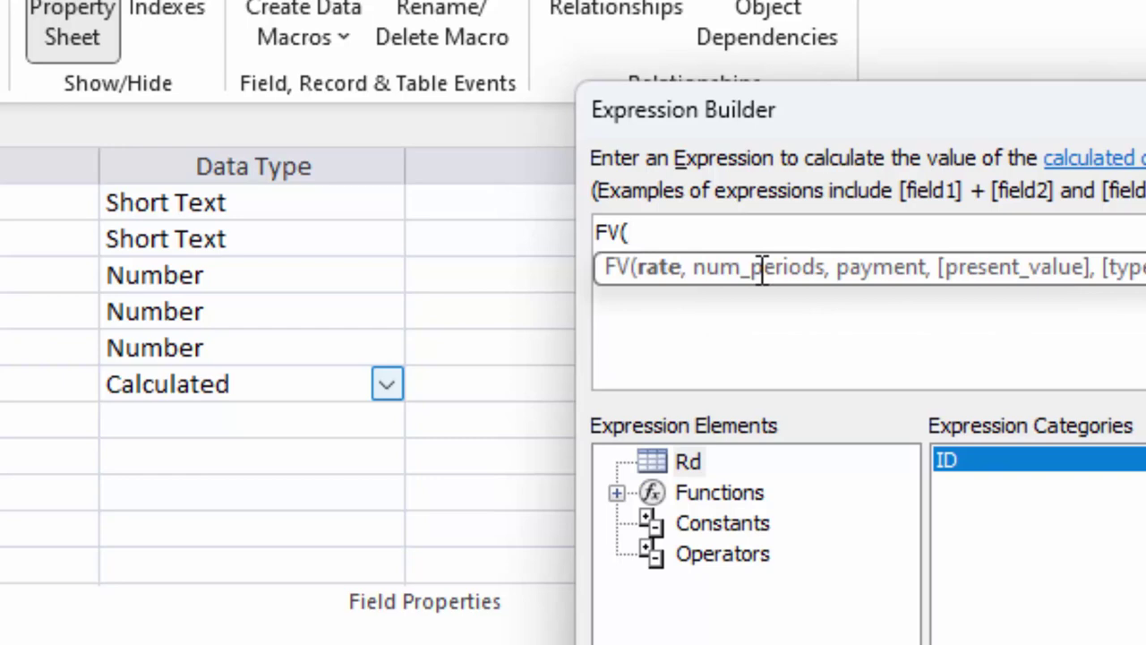
pyautogui.write('[')
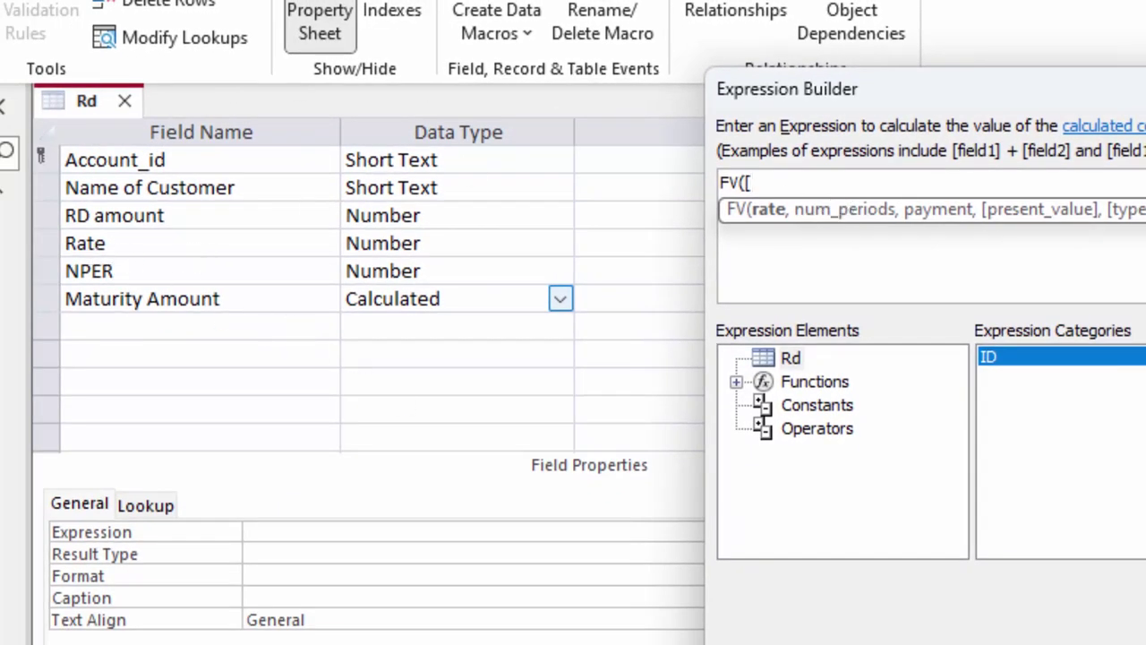
pyautogui.write('Rate]')
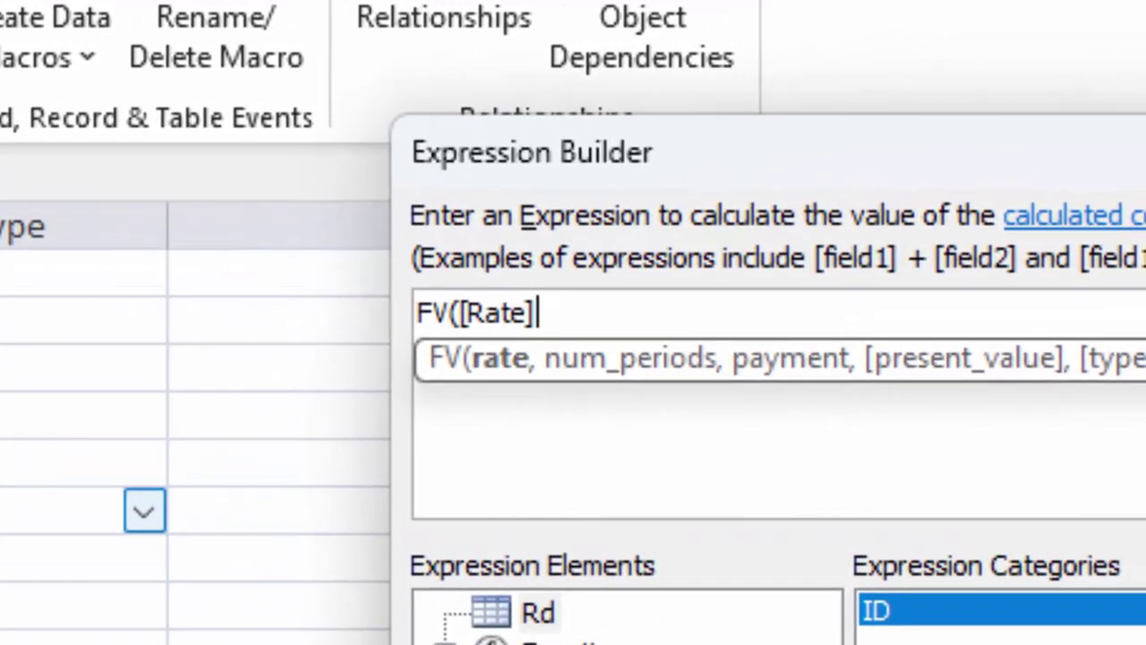
pyautogui.write('/')
pyautogui.write('12')
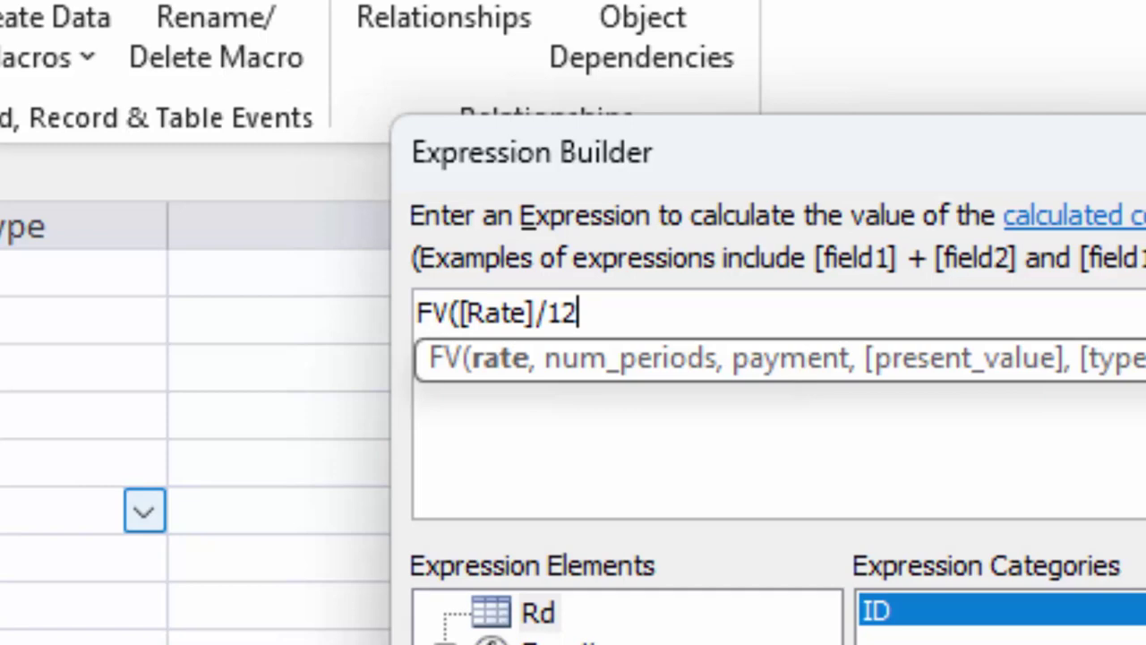
pyautogui.write(',')
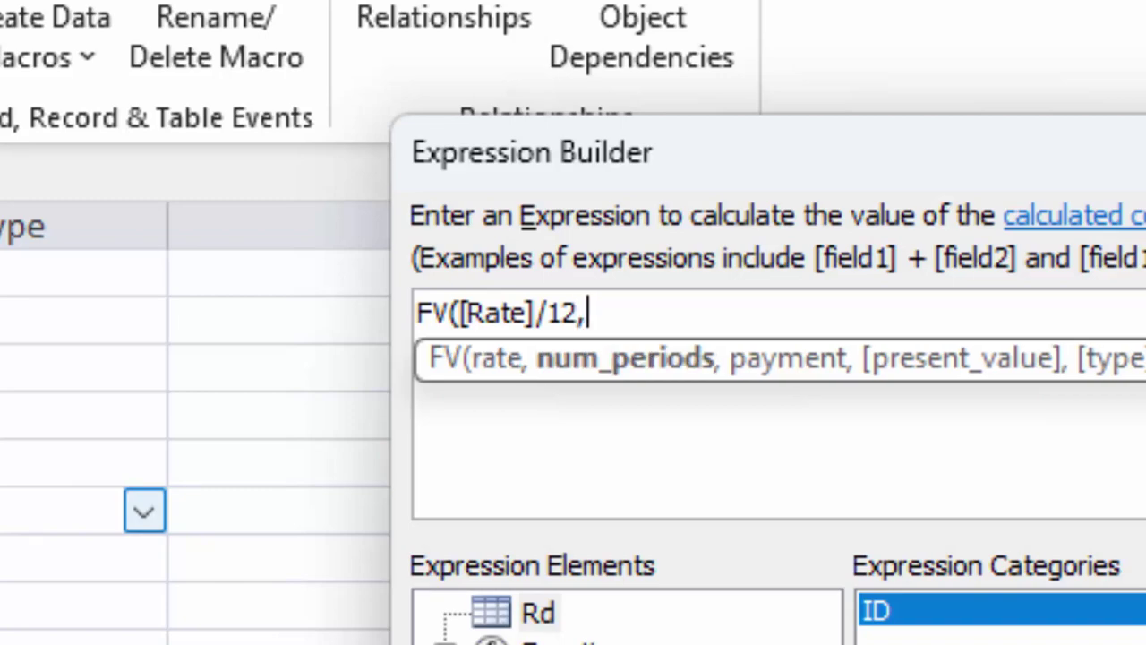
pyautogui.write('[NP')
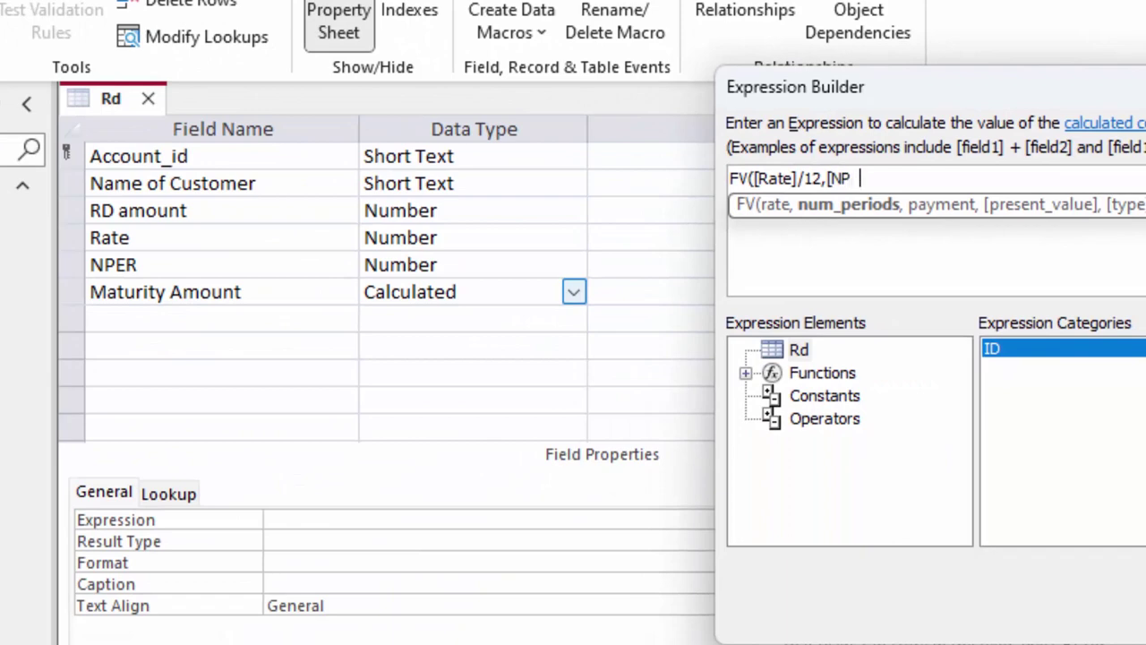
pyautogui.write('ER')
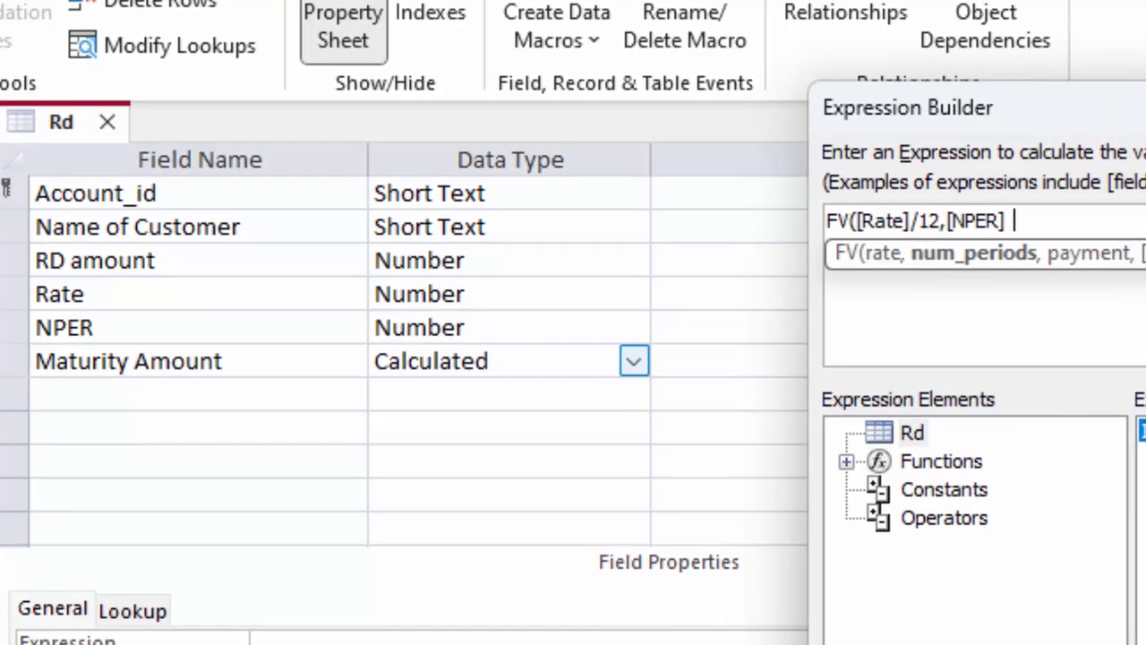
pyautogui.write(' ,')
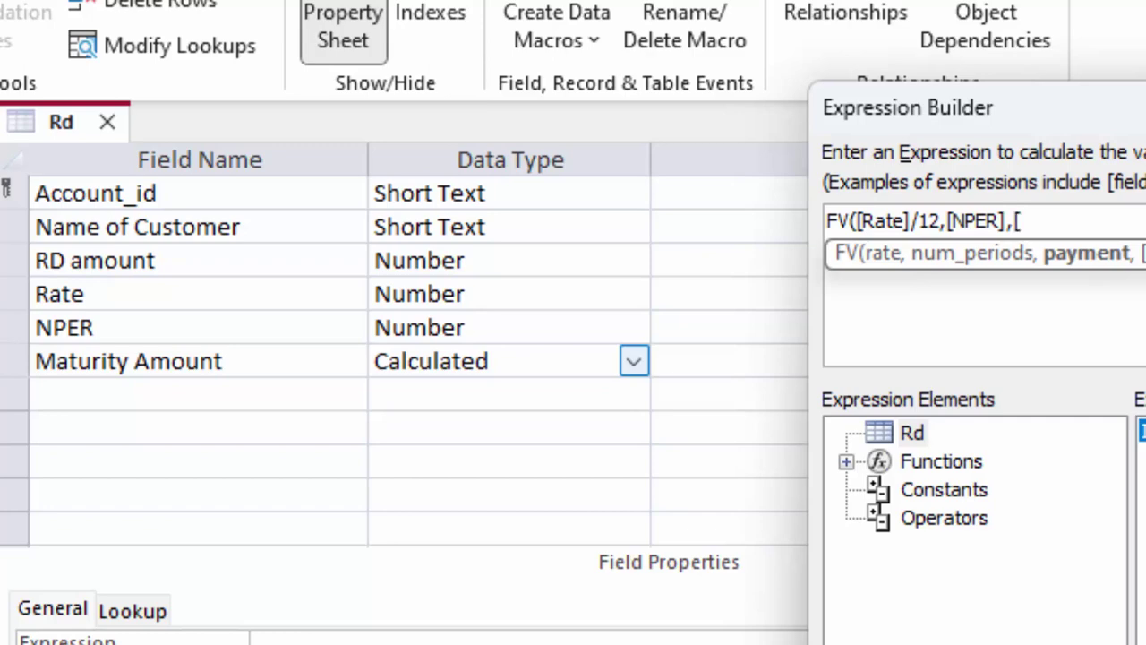
pyautogui.write('D a')
pyautogui.write('mount')
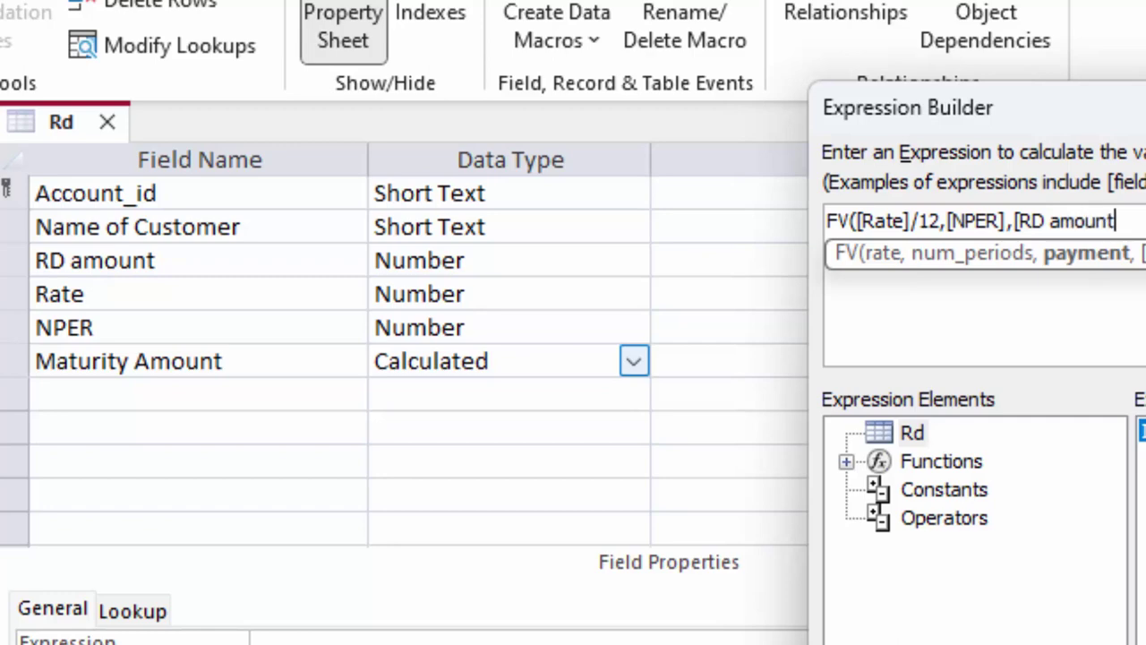
pyautogui.write(']')
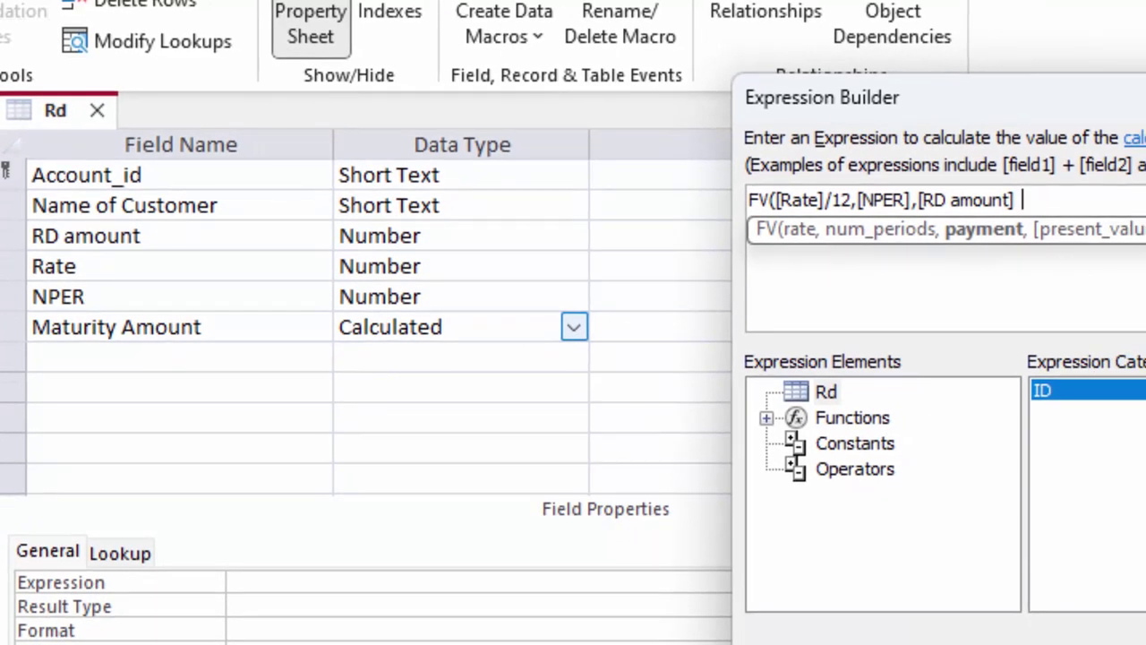
pyautogui.write(',0')
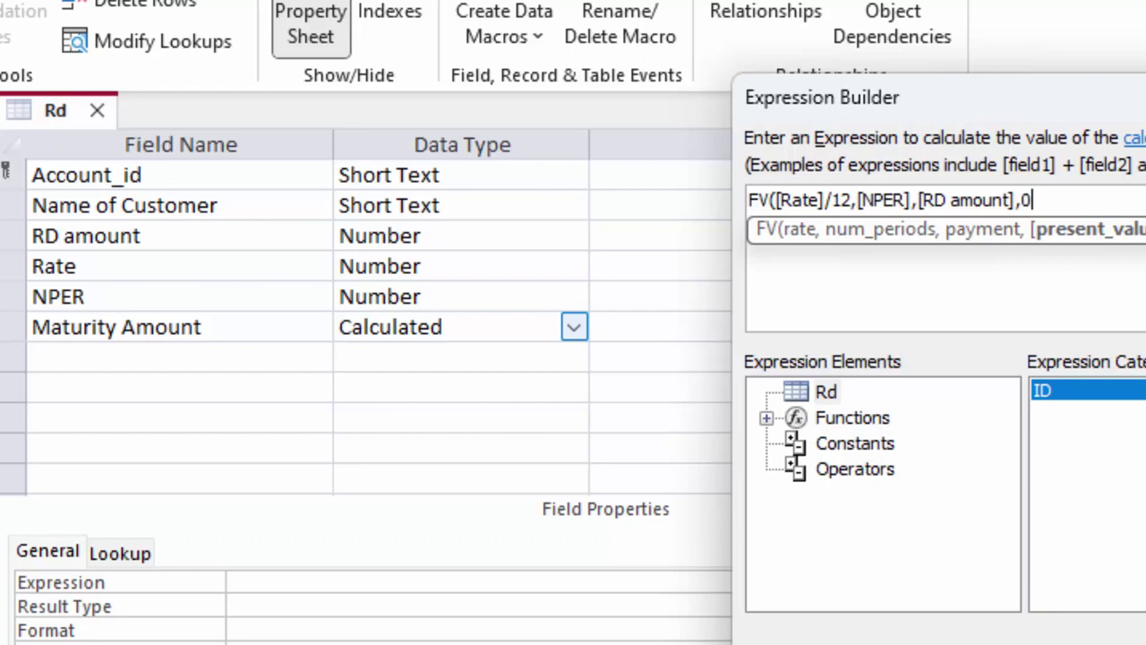
pyautogui.write(')')
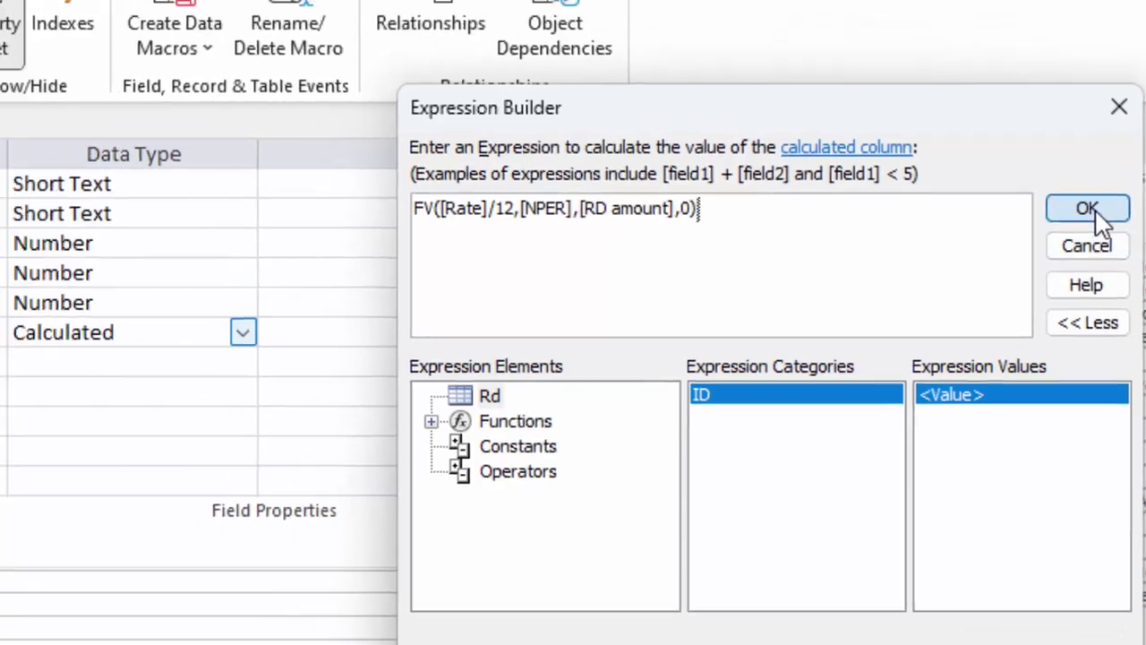
pyautogui.click(963, 177)
# Step: Save the Rd table, open its datasheet and widen the Name of Customer column
pyautogui.click(77, 169)
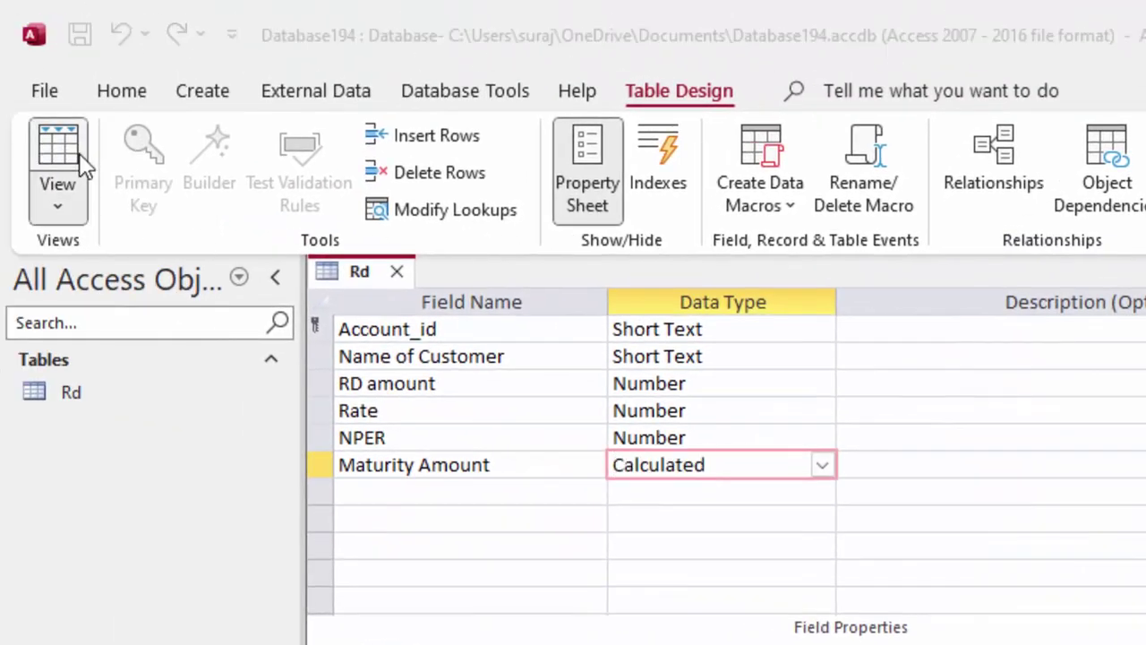
pyautogui.click(923, 615)
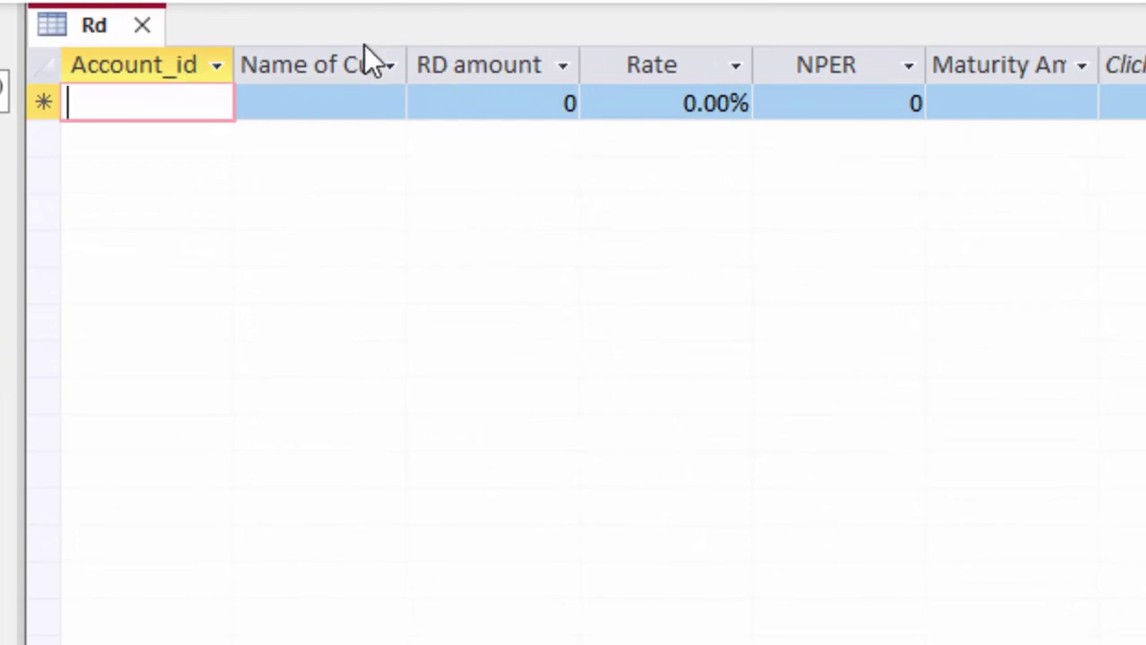
pyautogui.moveTo(410, 59); pyautogui.dragTo(469, 126)
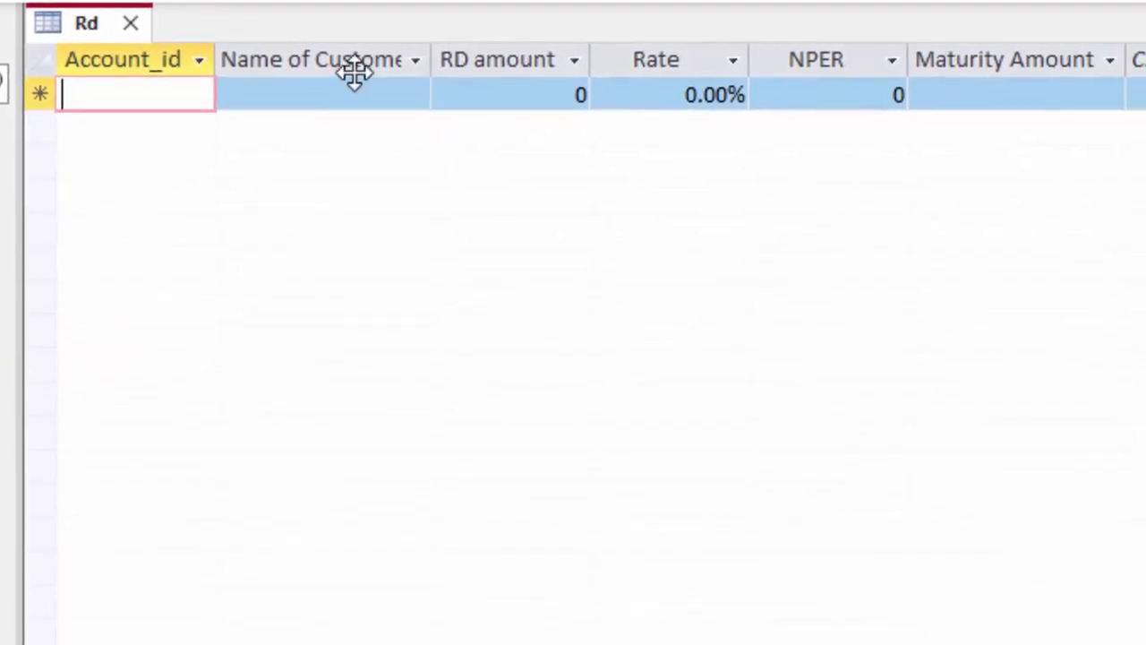
pyautogui.moveTo(438, 61); pyautogui.dragTo(496, 122)
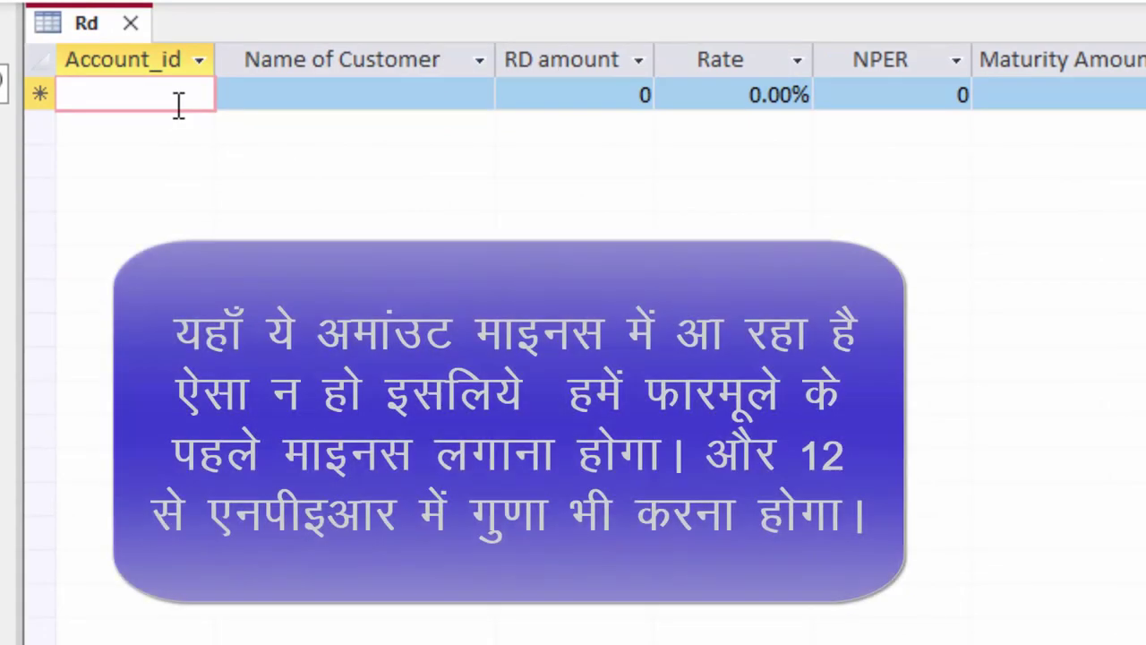
# Step: Enter a record with account ID, customer name, RD amount 500, rate 7.50, NPER 1.5
pyautogui.write('32343467')
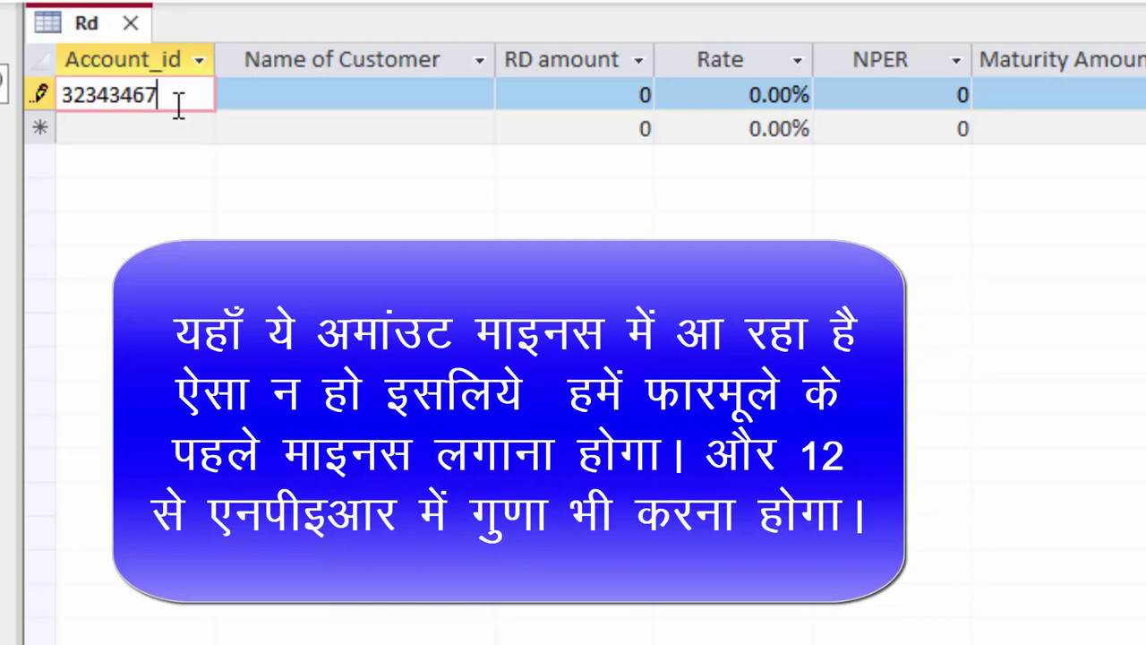
pyautogui.press('Tab')
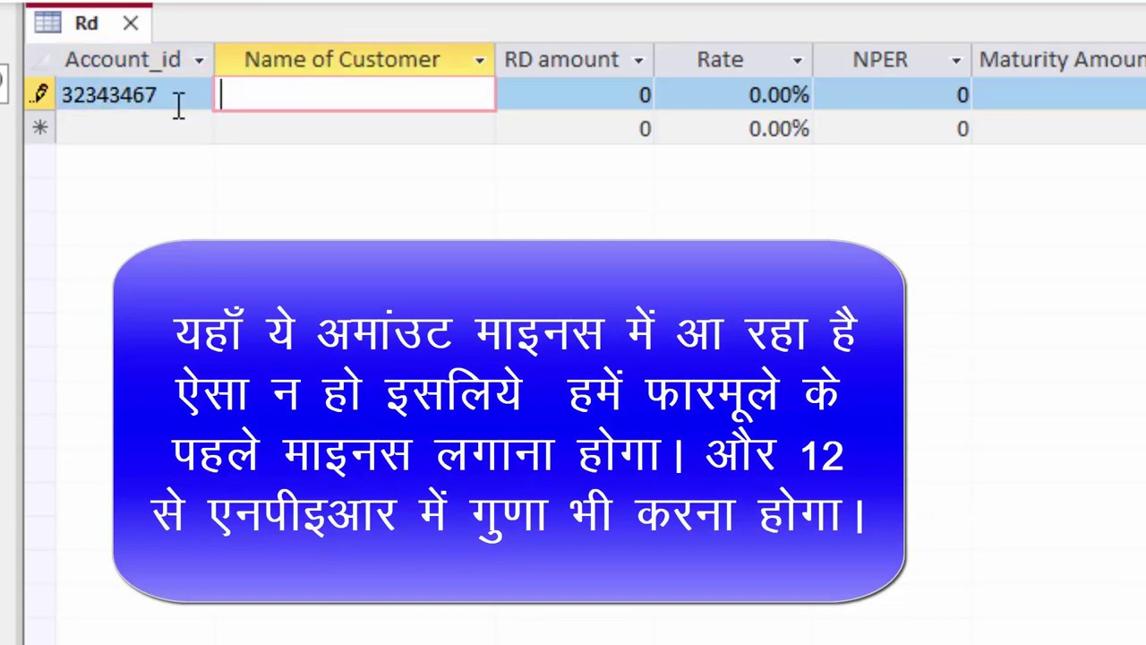
pyautogui.write('Ram')
pyautogui.press('Tab')
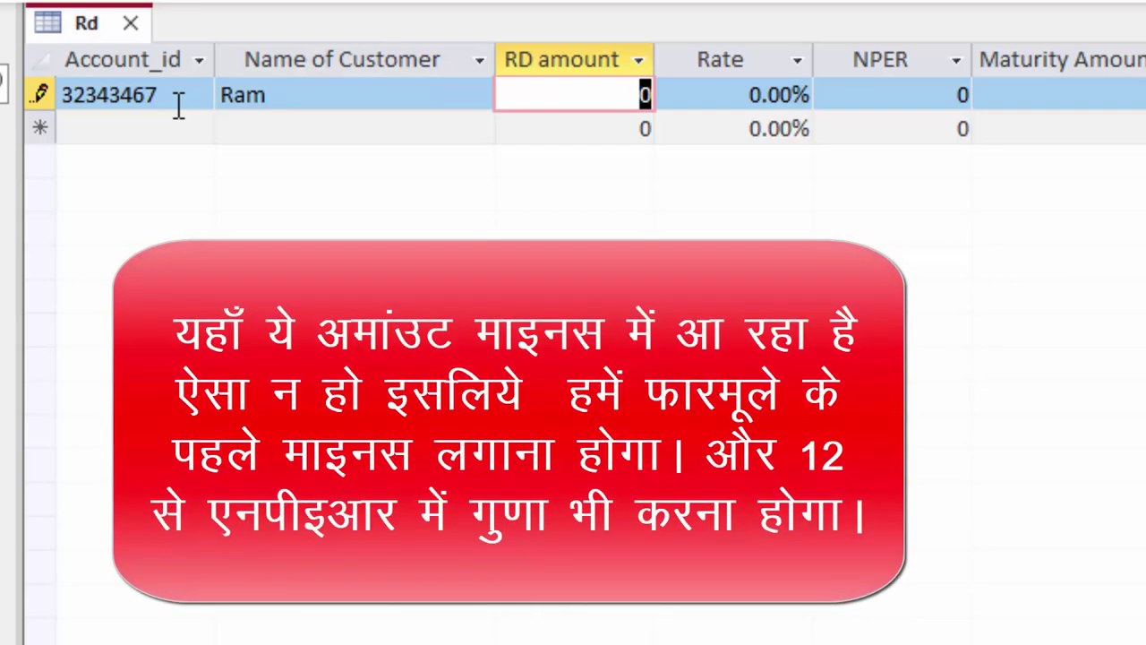
pyautogui.write('500')
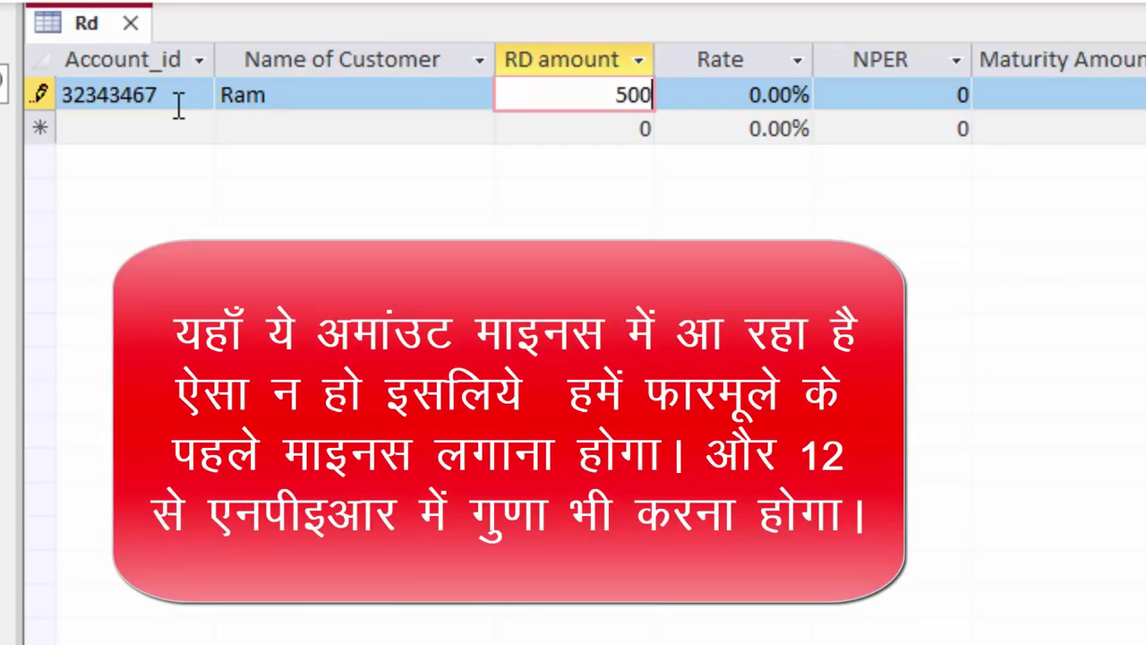
pyautogui.press('Tab')
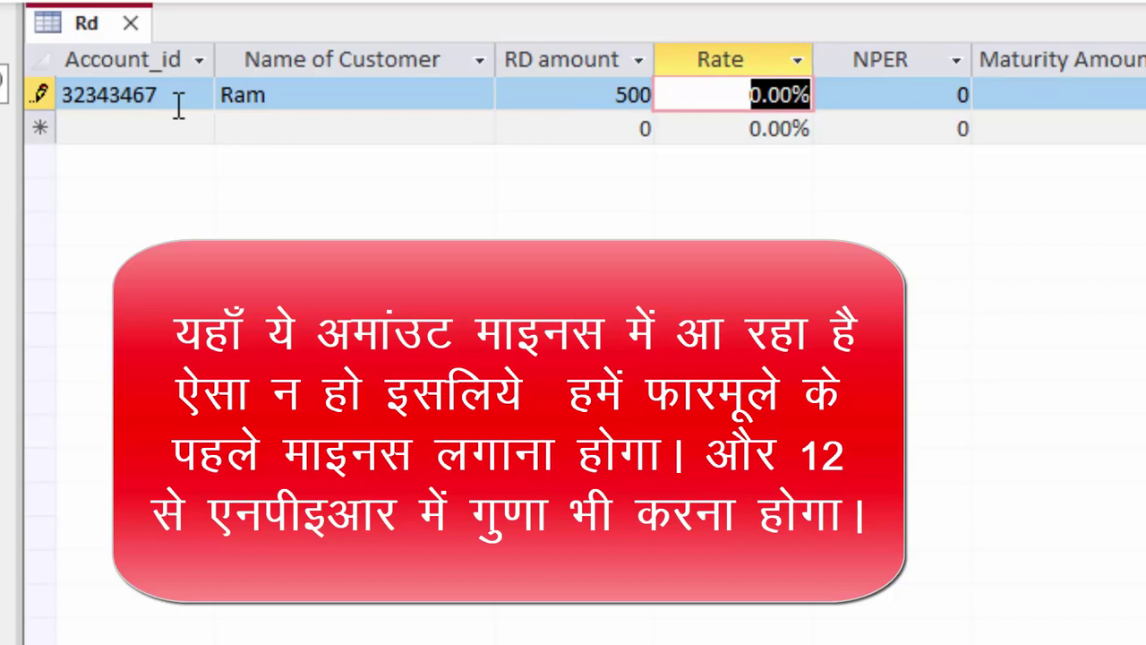
pyautogui.write('7.')
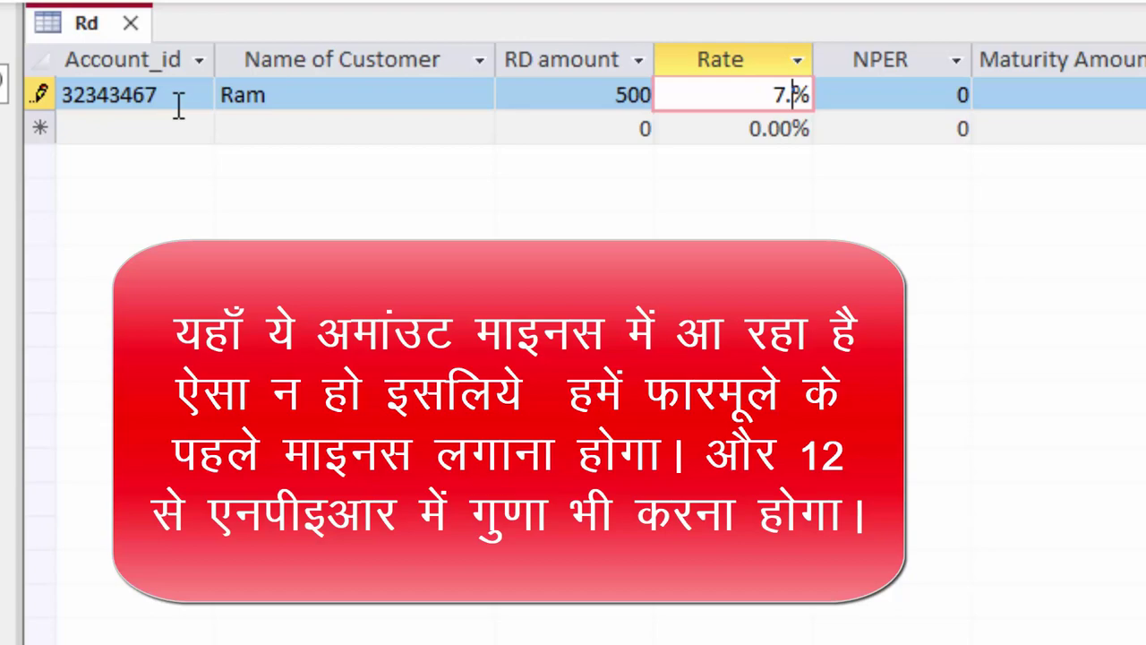
pyautogui.write('50')
pyautogui.press('Tab')
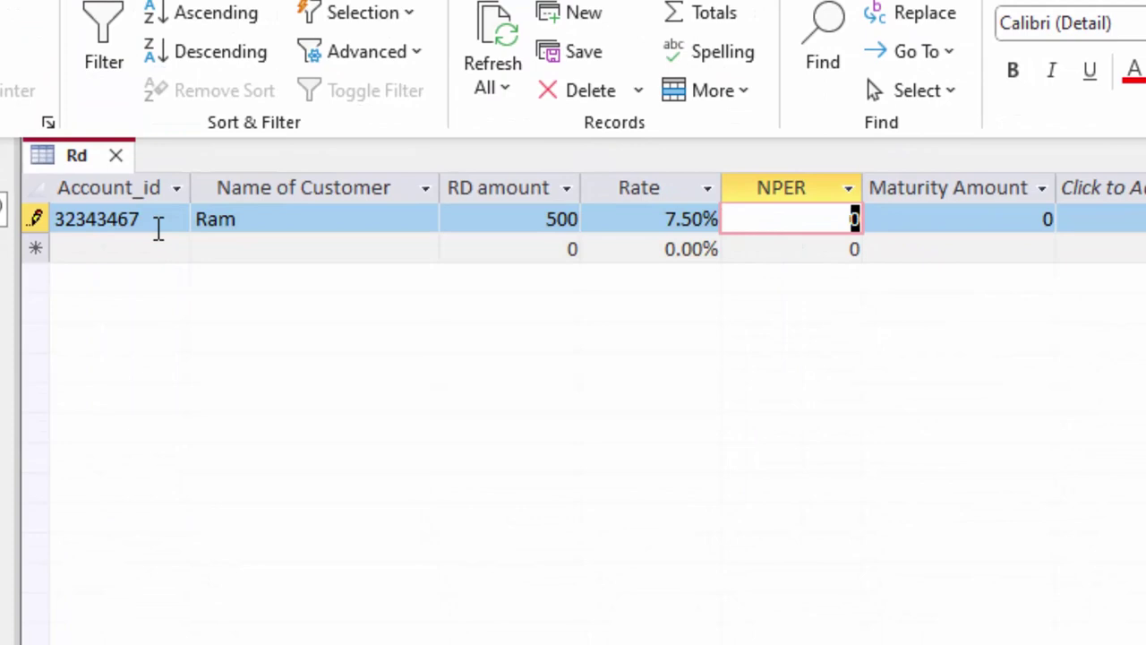
pyautogui.write('1')
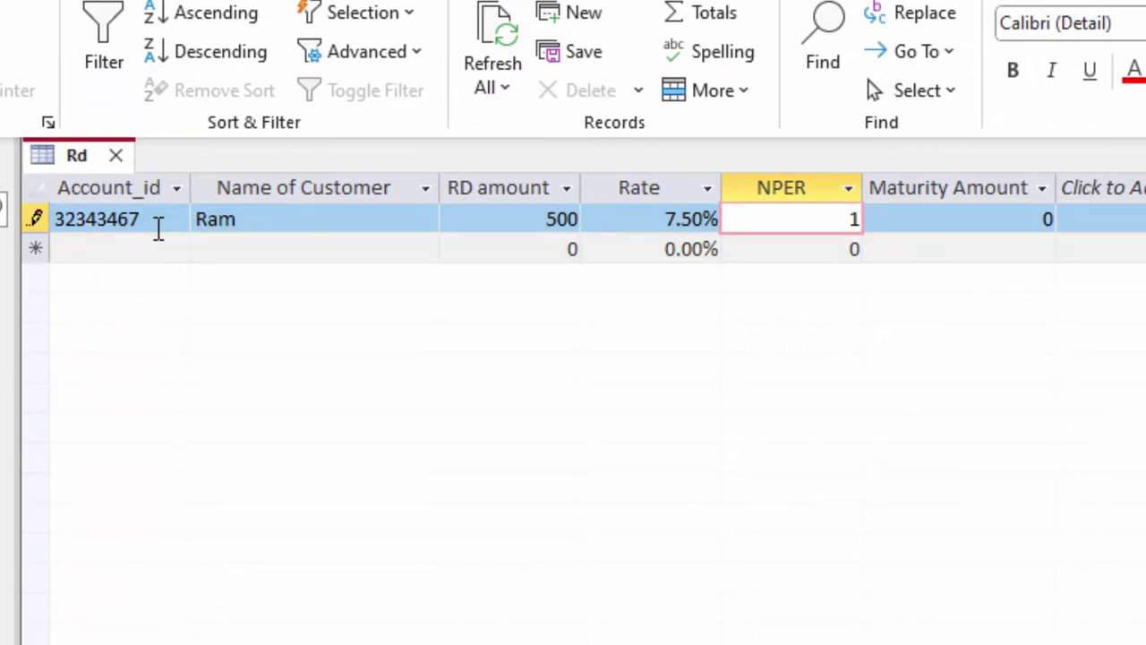
pyautogui.write('.5')
pyautogui.press('Tab')
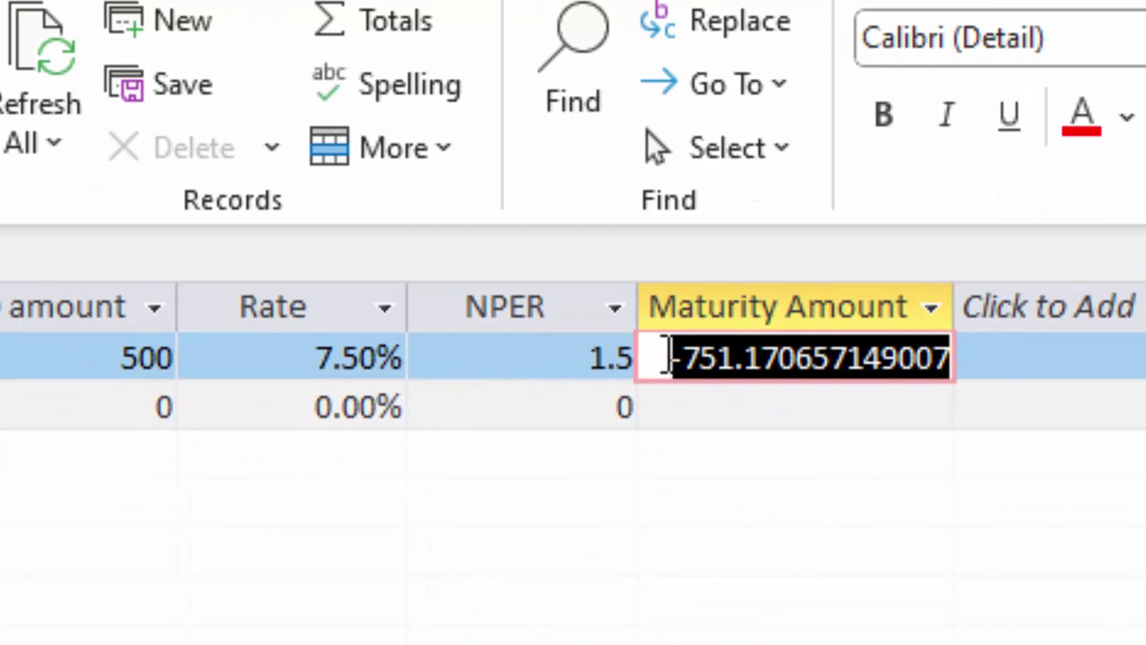
pyautogui.moveTo(665, 359)
pyautogui.mouseDown()
pyautogui.moveTo(752, 376)
pyautogui.moveTo(941, 363)
pyautogui.mouseUp()
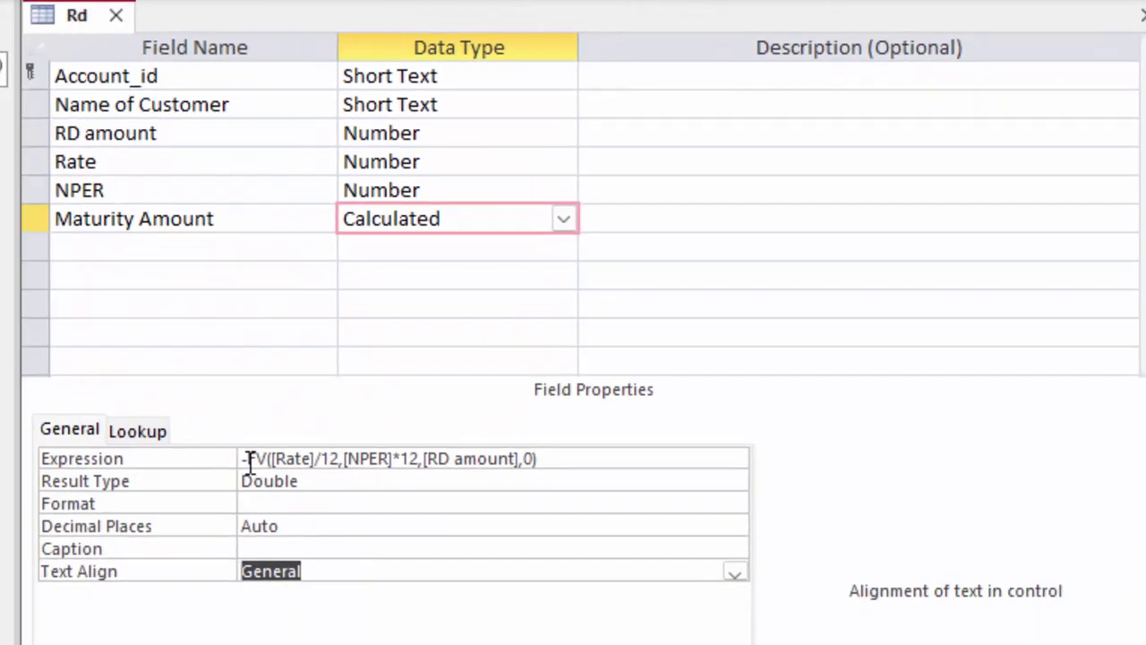
# Step: Revise the expression to -FV([Rate]/12,[NPER]*12,[RD amount],0) by adding a leading minus
pyautogui.click(247, 458)
pyautogui.write('-')
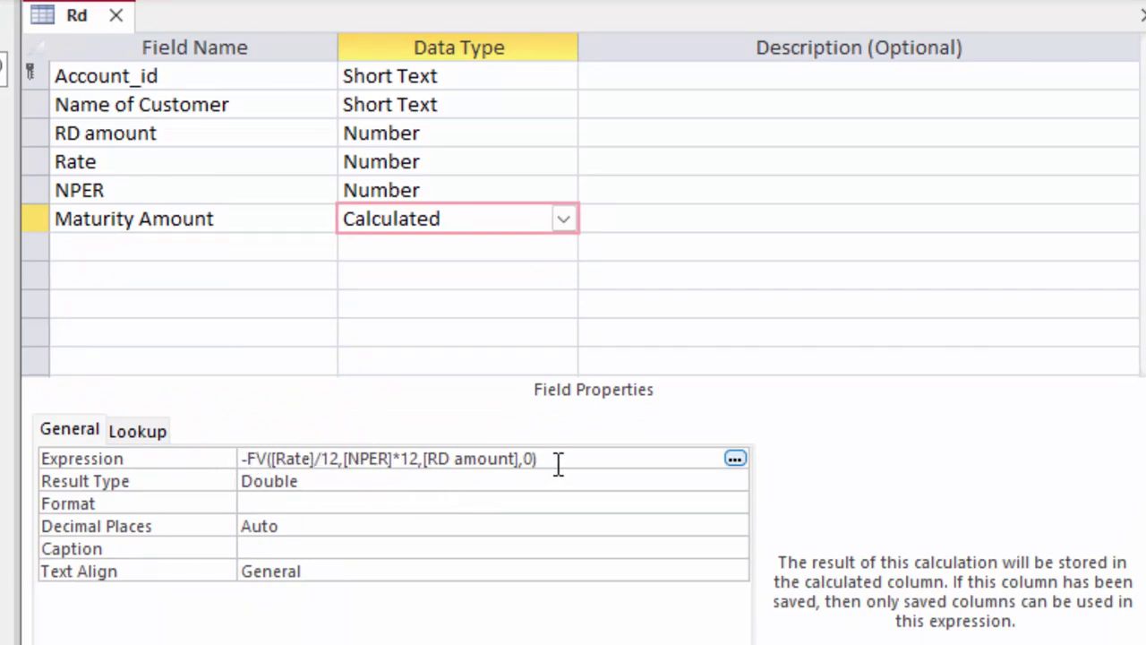
pyautogui.moveTo(555, 453); pyautogui.dragTo(158, 457)
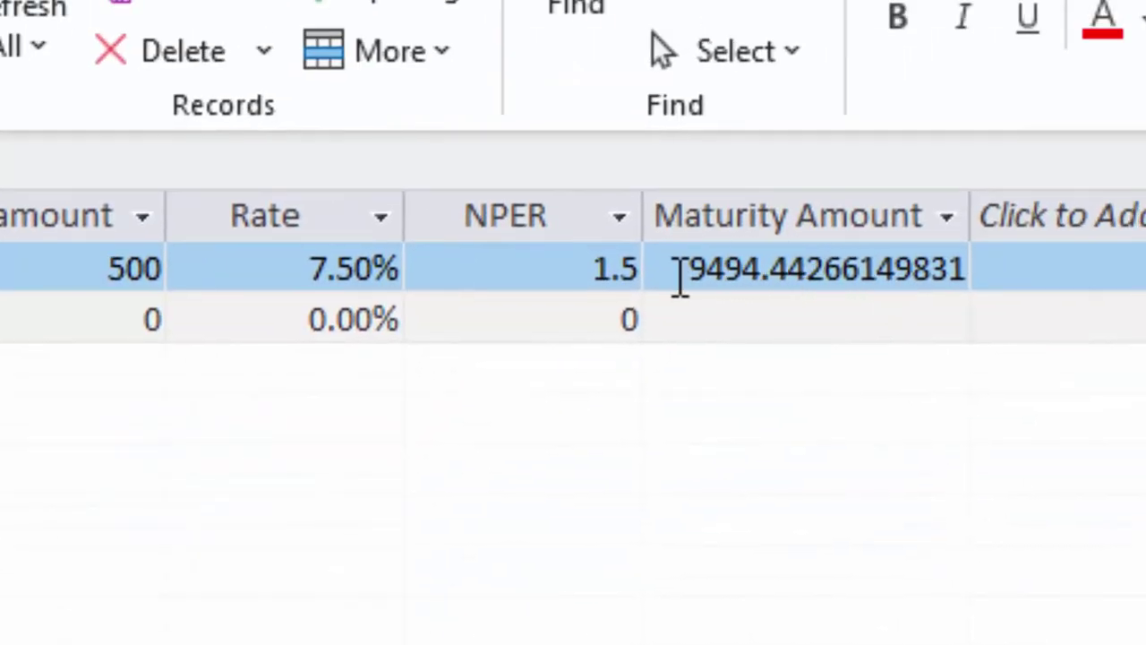
# Step: Check the Maturity Amount 9494.44266149831 and select NPER in the new blank record
pyautogui.moveTo(687, 264); pyautogui.dragTo(766, 267)
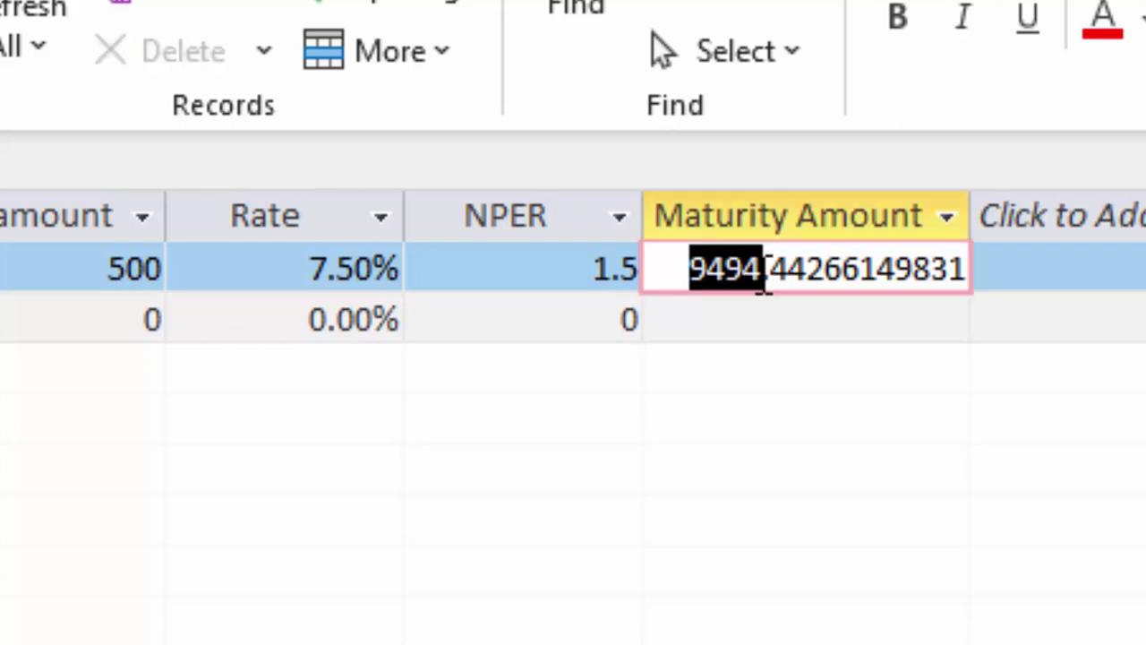
pyautogui.click(624, 321)
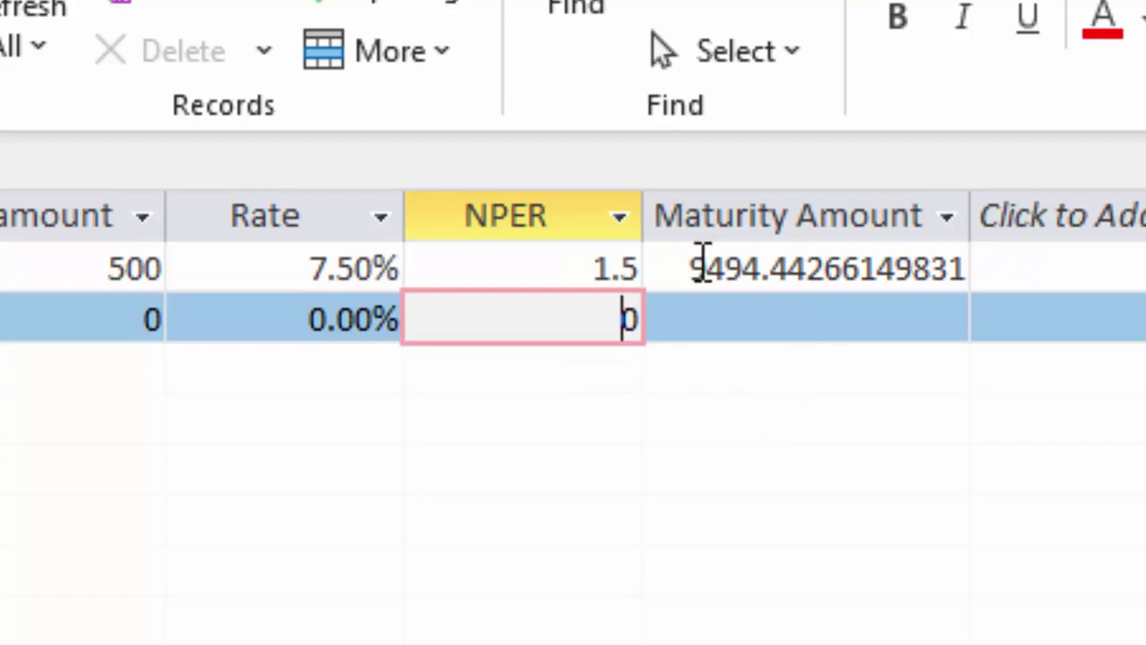
pyautogui.click(224, 2)
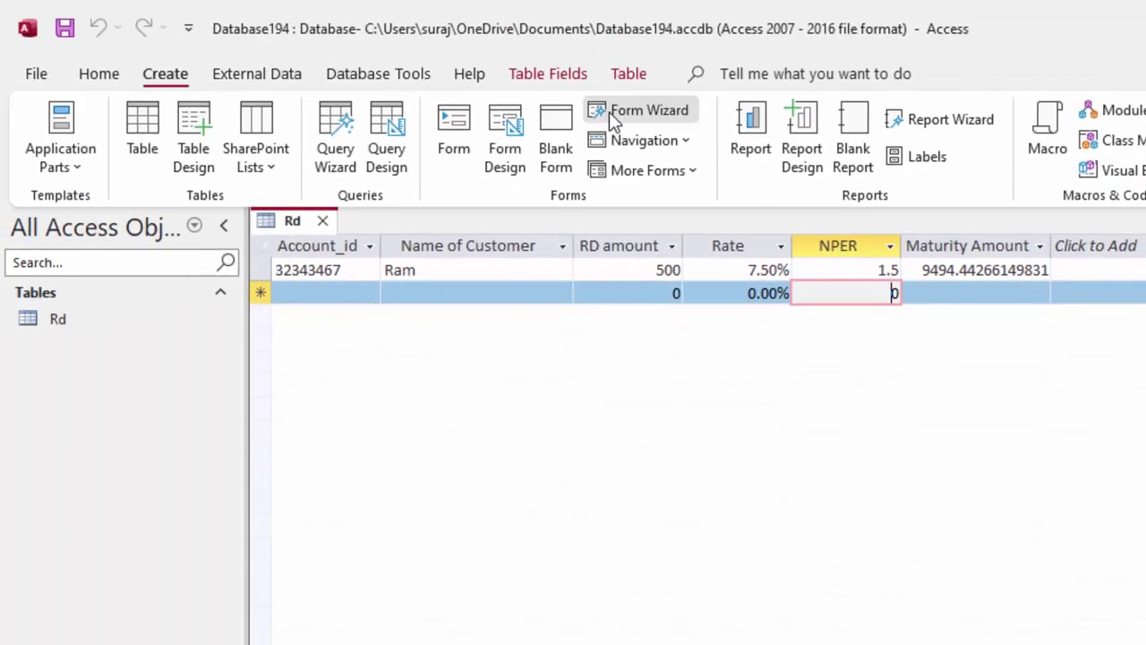
# Step: Generate a Columnar form with all Rd table fields, including Maturity Amount, using the Form Wizard
pyautogui.click(408, 49)
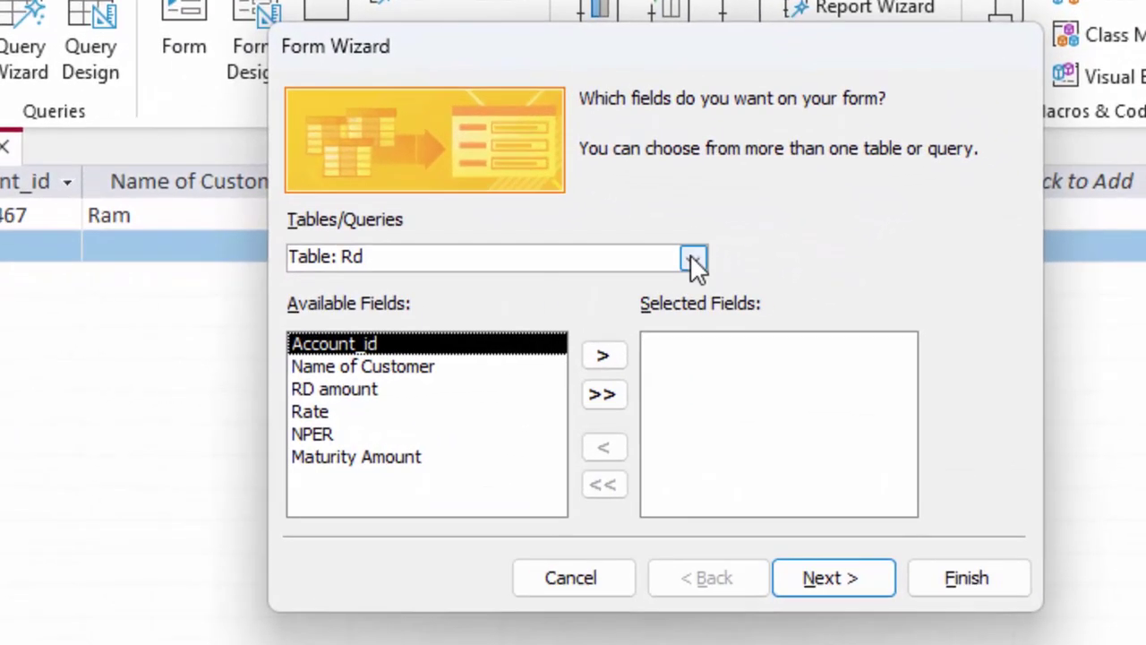
pyautogui.click(738, 275)
pyautogui.click(711, 294)
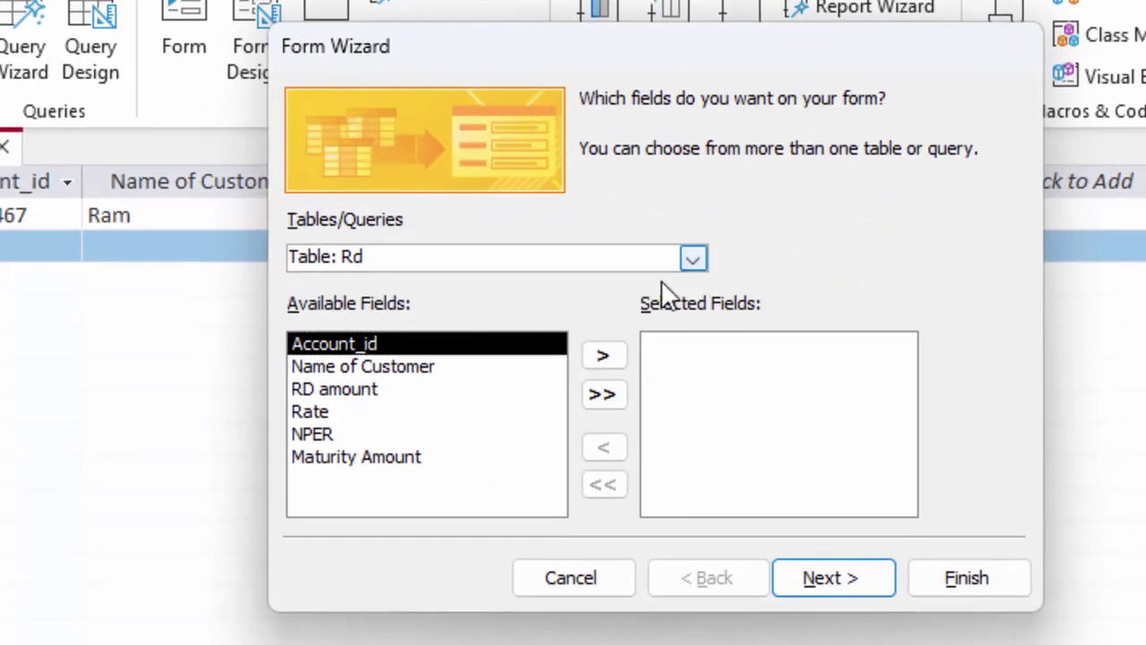
pyautogui.click(604, 396)
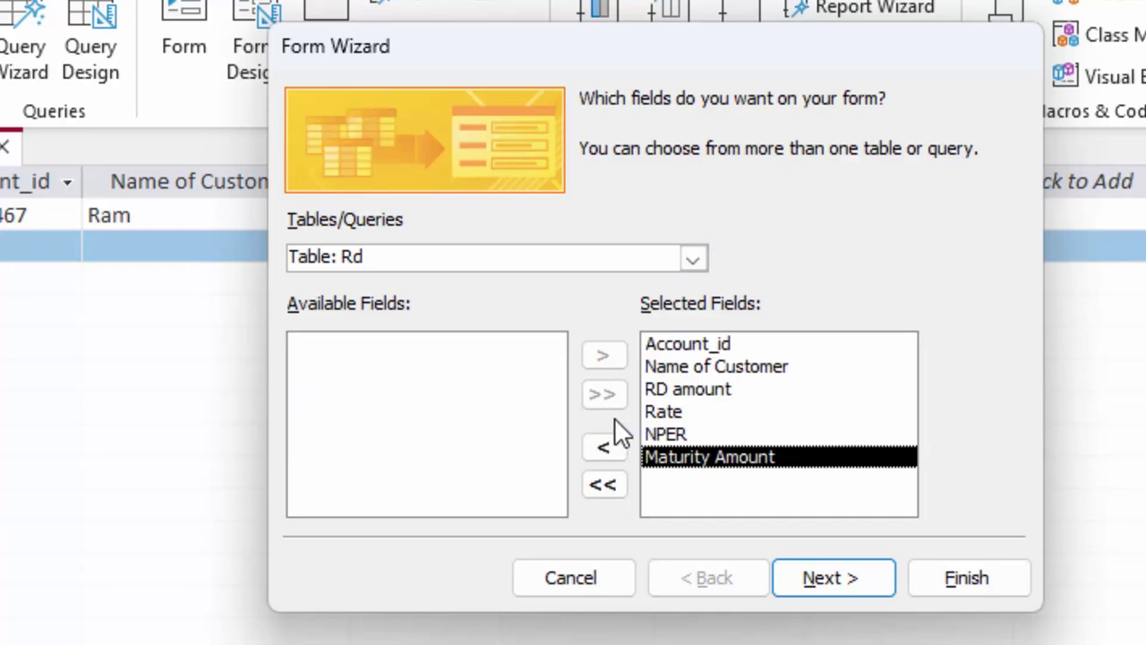
pyautogui.click(855, 579)
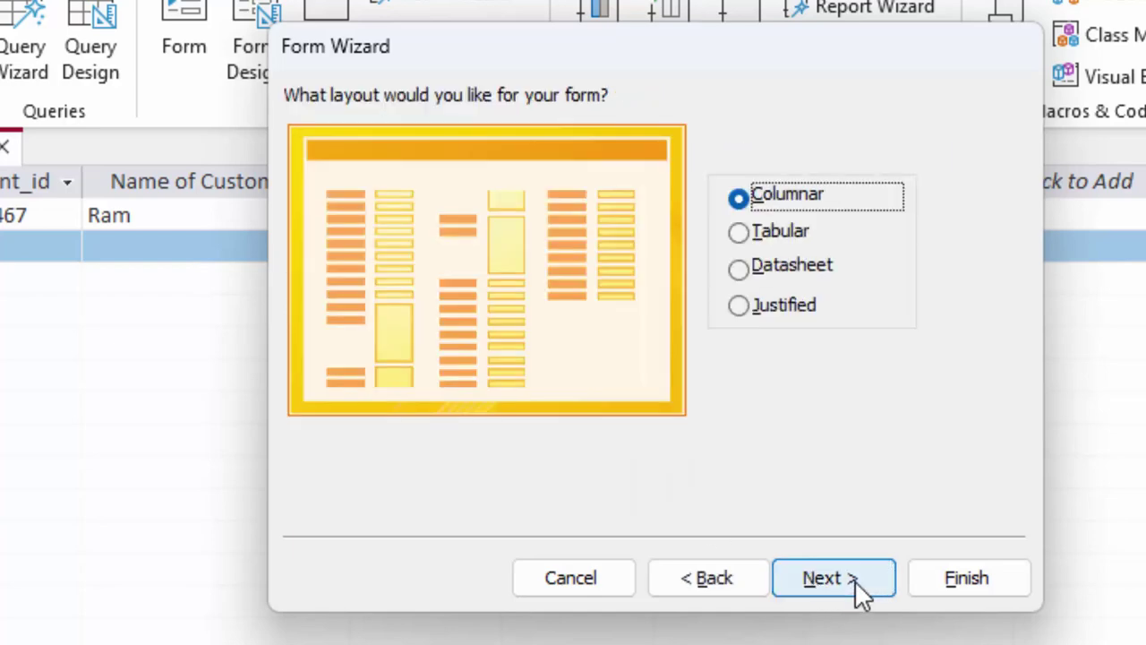
pyautogui.click(786, 306)
pyautogui.click(782, 231)
pyautogui.click(736, 194)
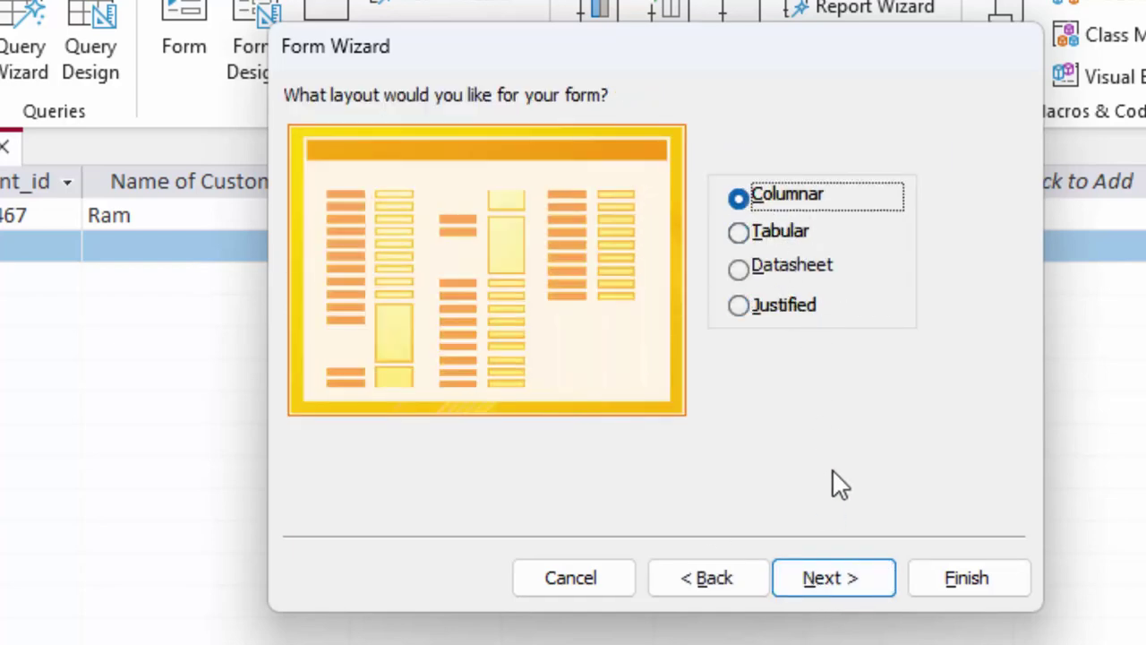
pyautogui.click(811, 566)
pyautogui.click(952, 589)
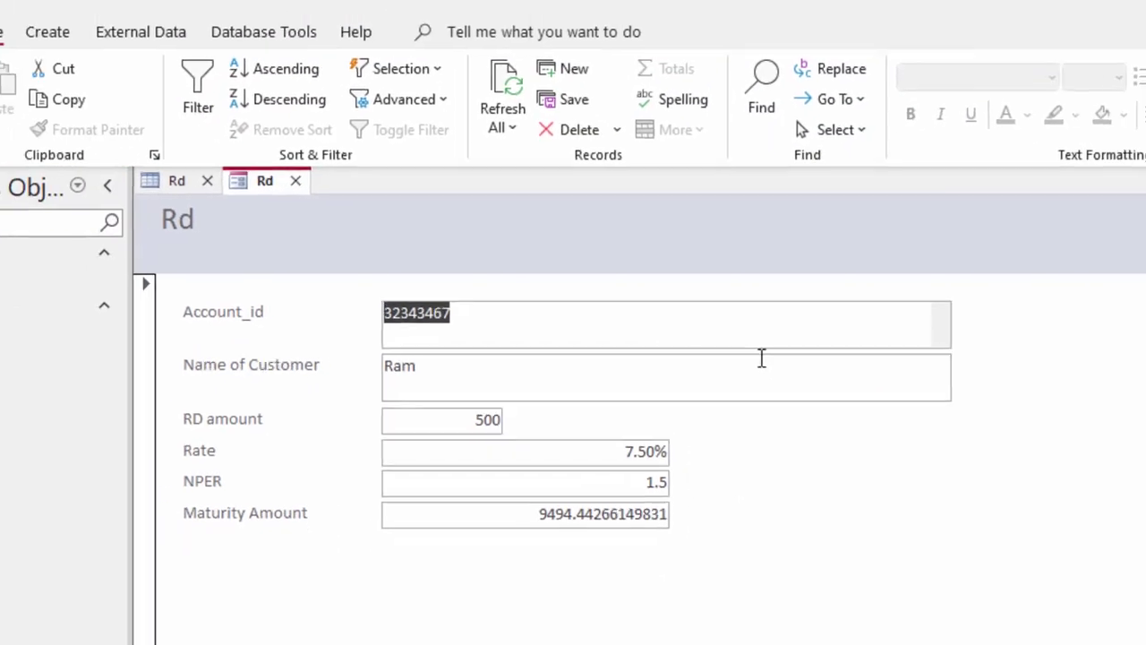
# Step: In Design View, collapse the empty Form Header of the Rd form to zero height
pyautogui.click(41, 142)
pyautogui.click(84, 279)
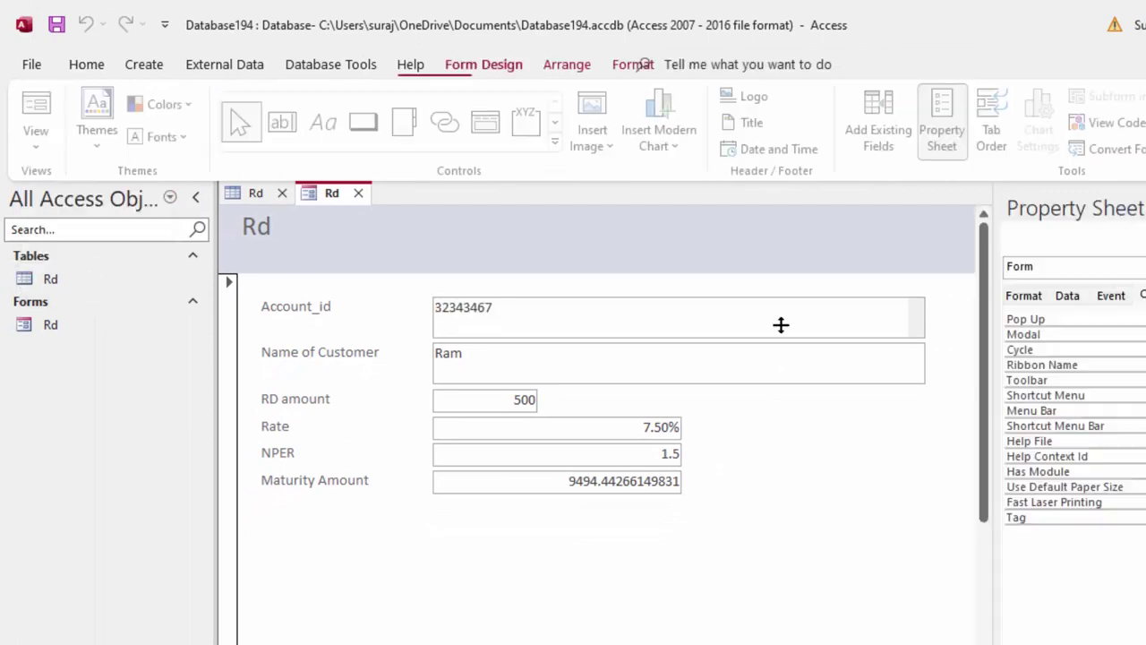
pyautogui.click(910, 385)
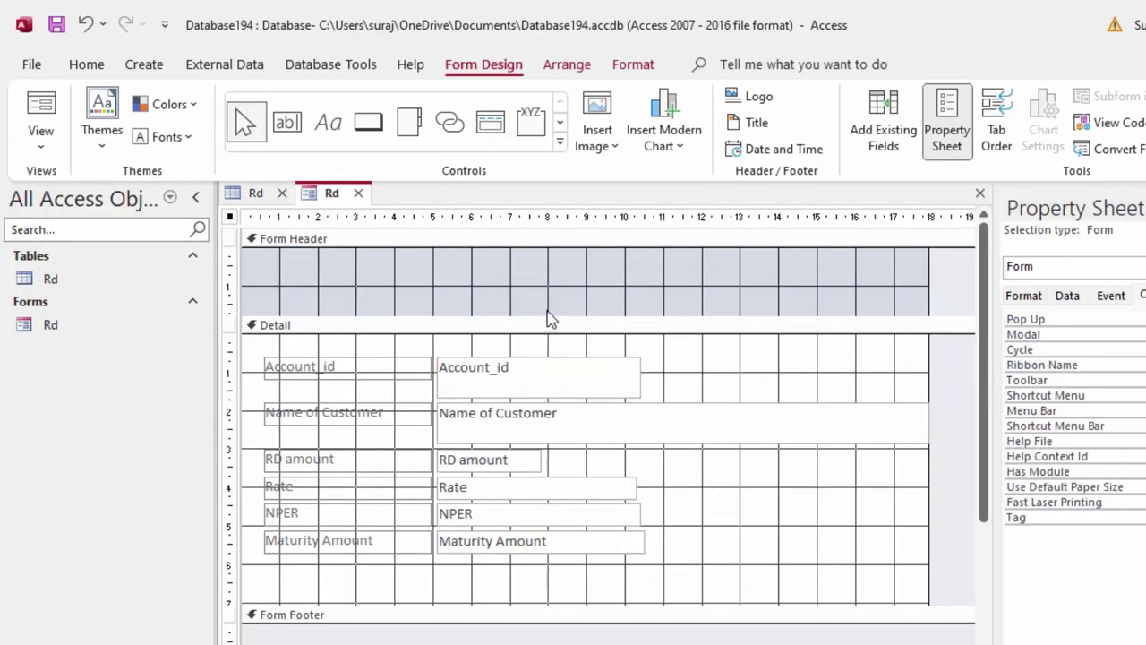
pyautogui.moveTo(546, 318); pyautogui.dragTo(545, 238)
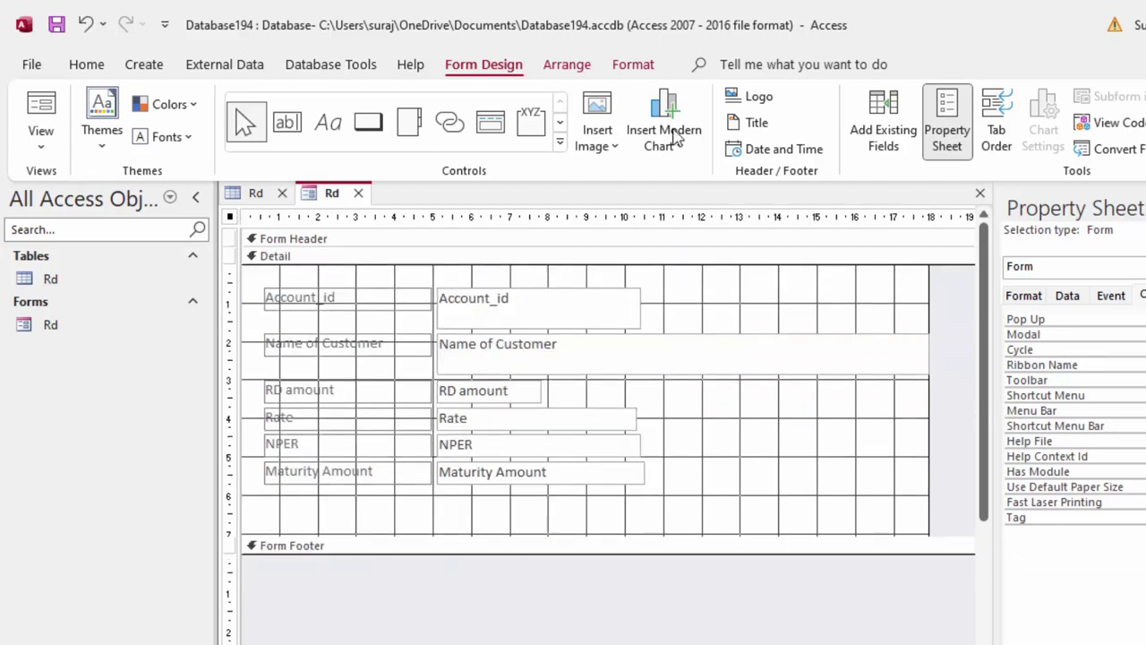
pyautogui.click(945, 108)
pyautogui.click(944, 107)
# Step: Test the Rd form in Form View by moving to a new blank record, then close it
pyautogui.click(41, 112)
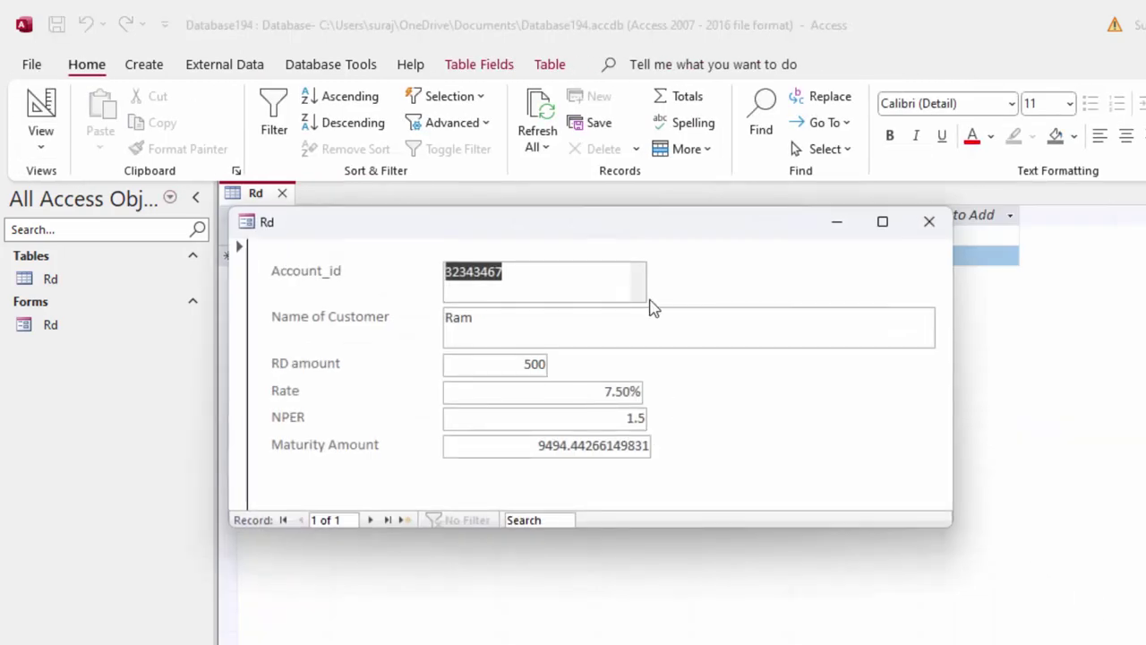
pyautogui.moveTo(619, 225); pyautogui.dragTo(647, 101)
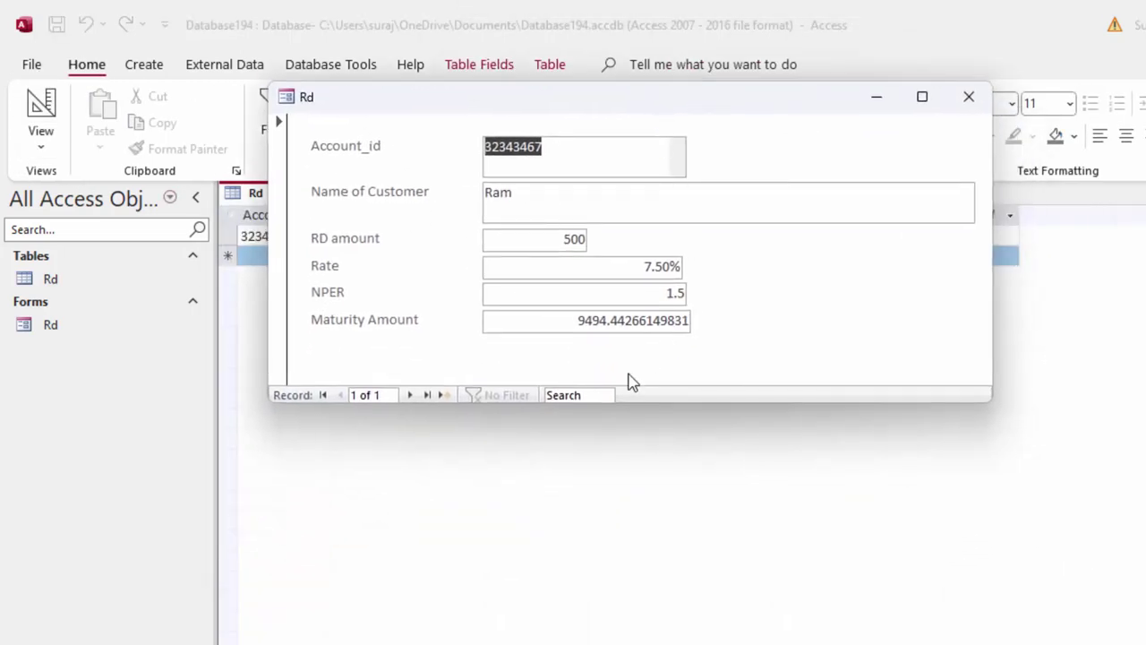
pyautogui.click(575, 148)
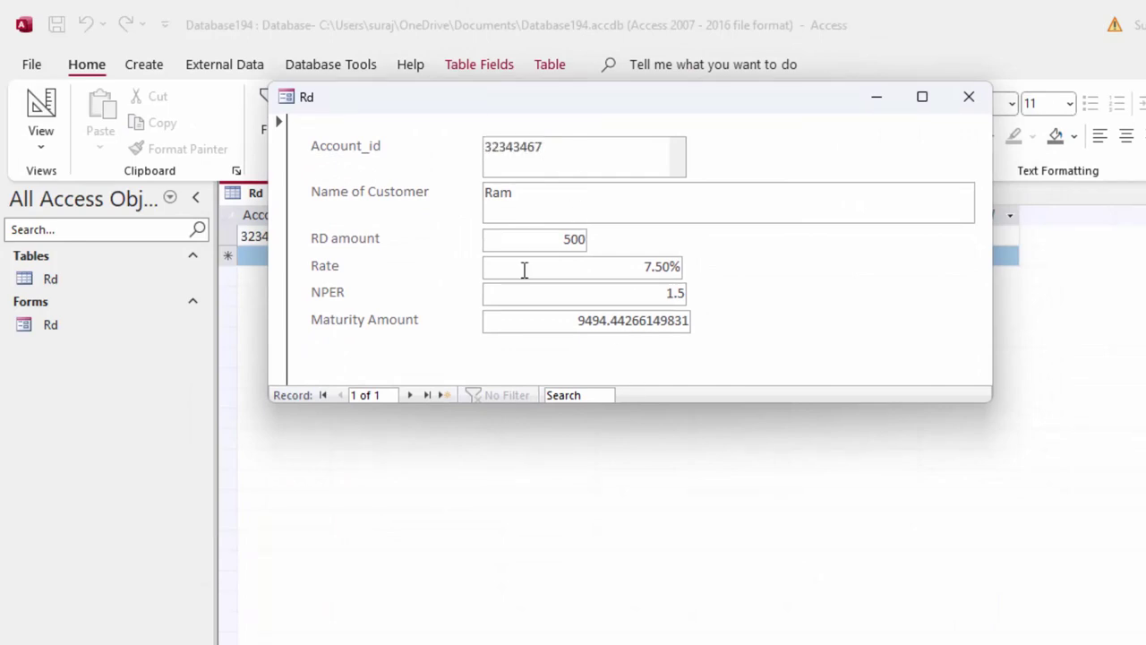
pyautogui.click(442, 395)
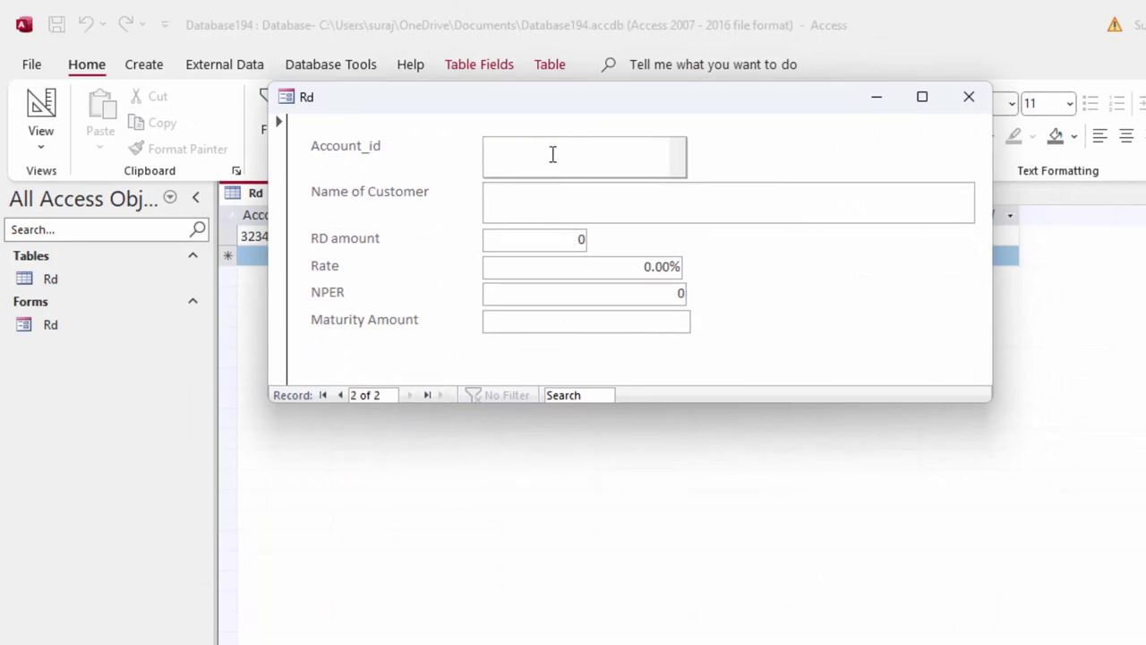
pyautogui.click(969, 97)
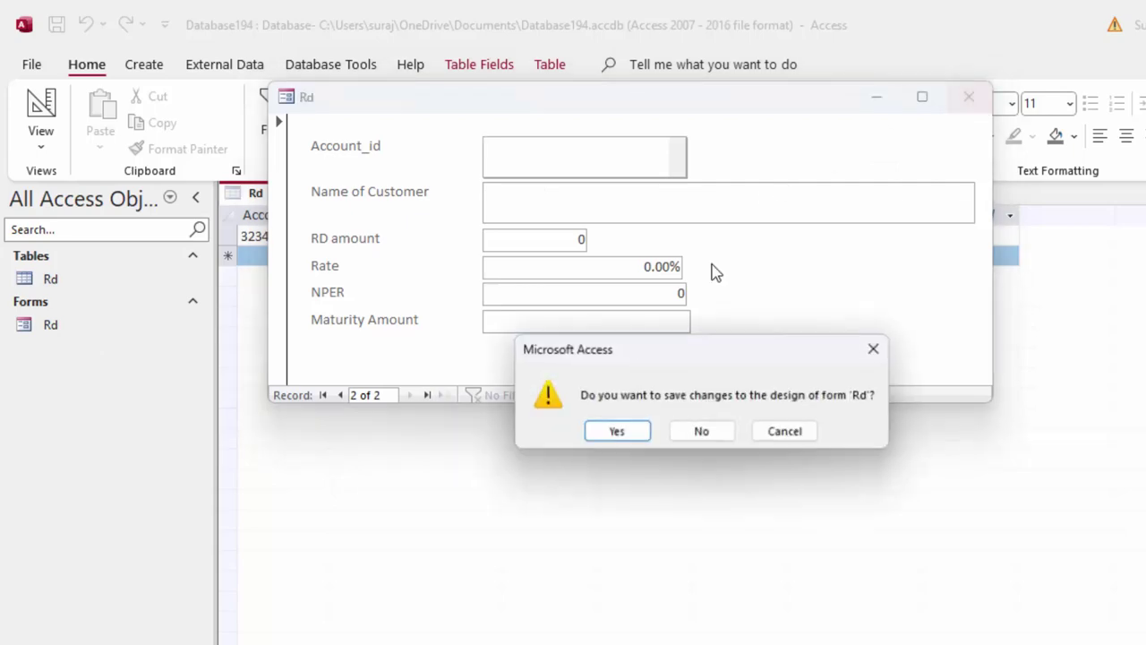
pyautogui.click(619, 433)
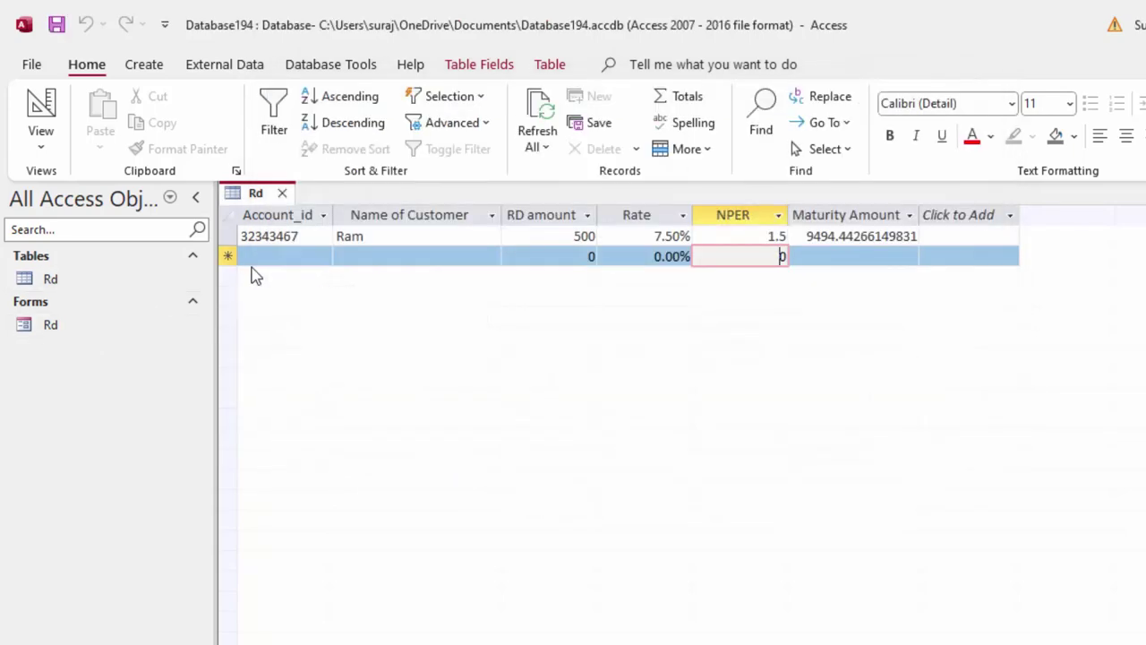
# Step: In the new Rd row, enter the account id, the customer's name and RD amount 750
pyautogui.click(293, 255)
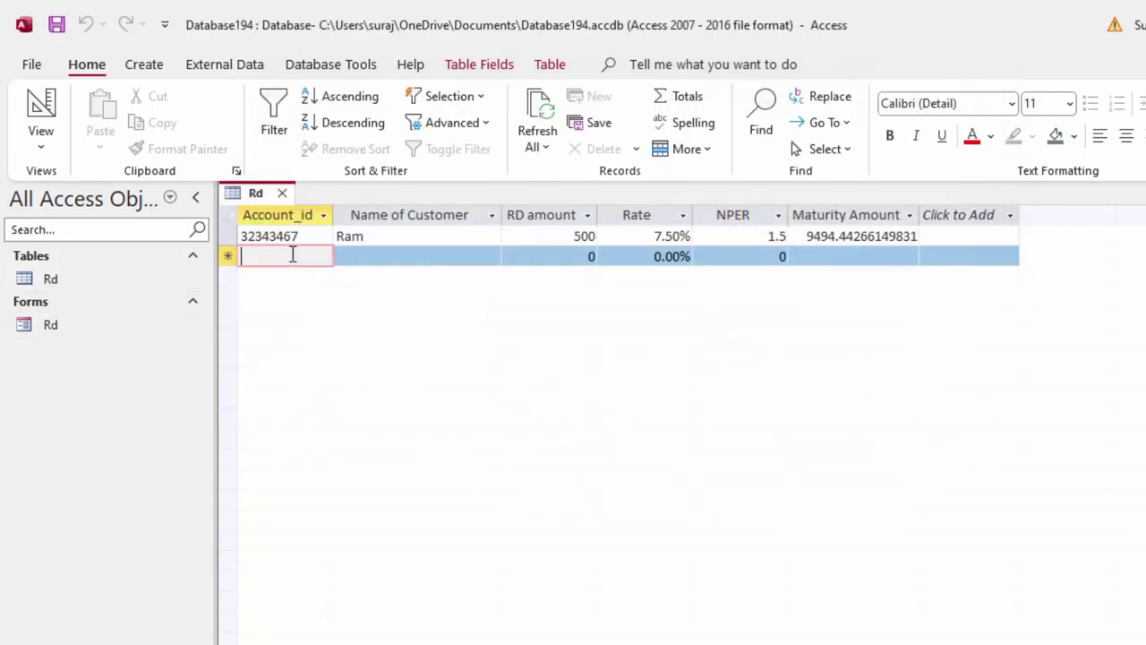
pyautogui.write('33')
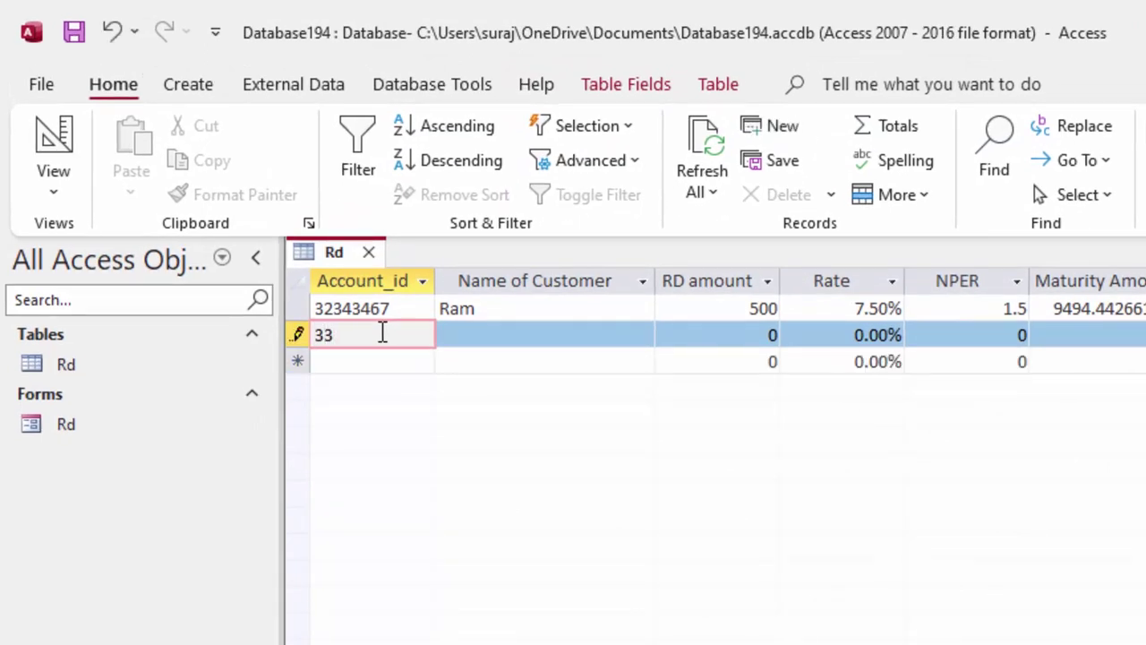
pyautogui.write('67890')
pyautogui.press('Tab')
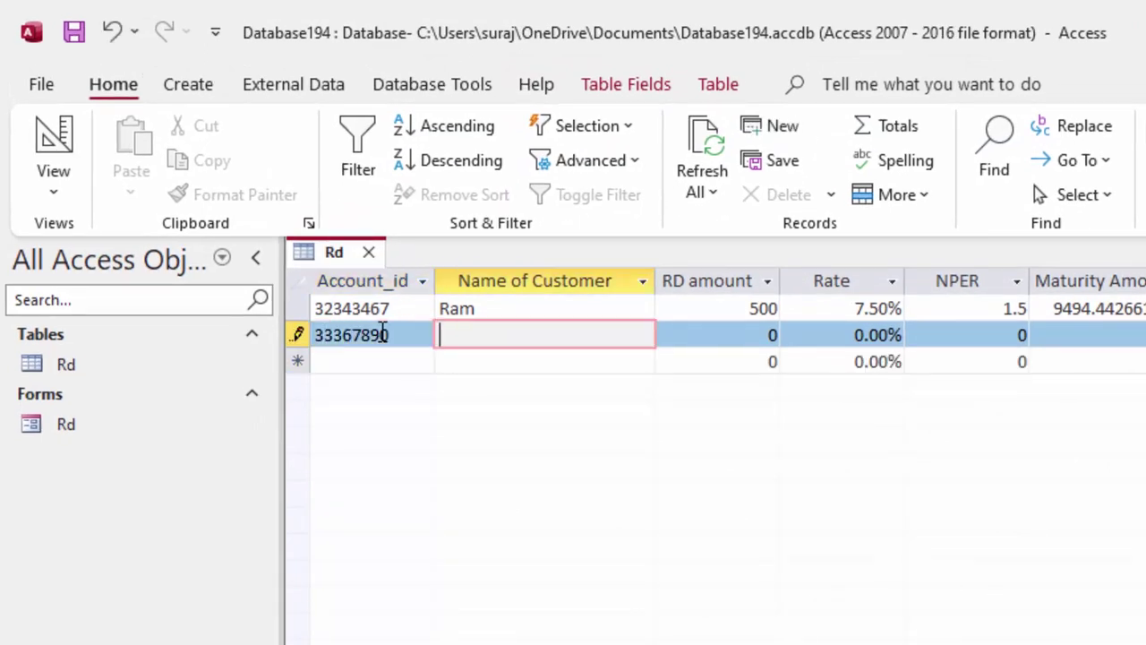
pyautogui.write('Shya')
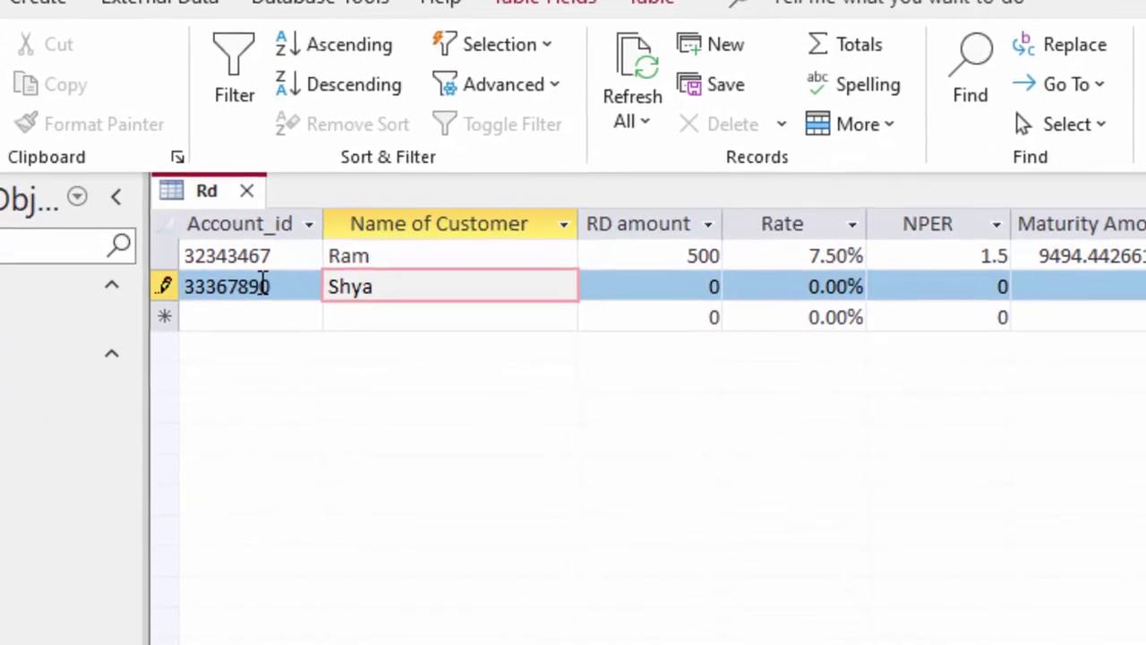
pyautogui.write('m')
pyautogui.press('Tab')
pyautogui.write('7')
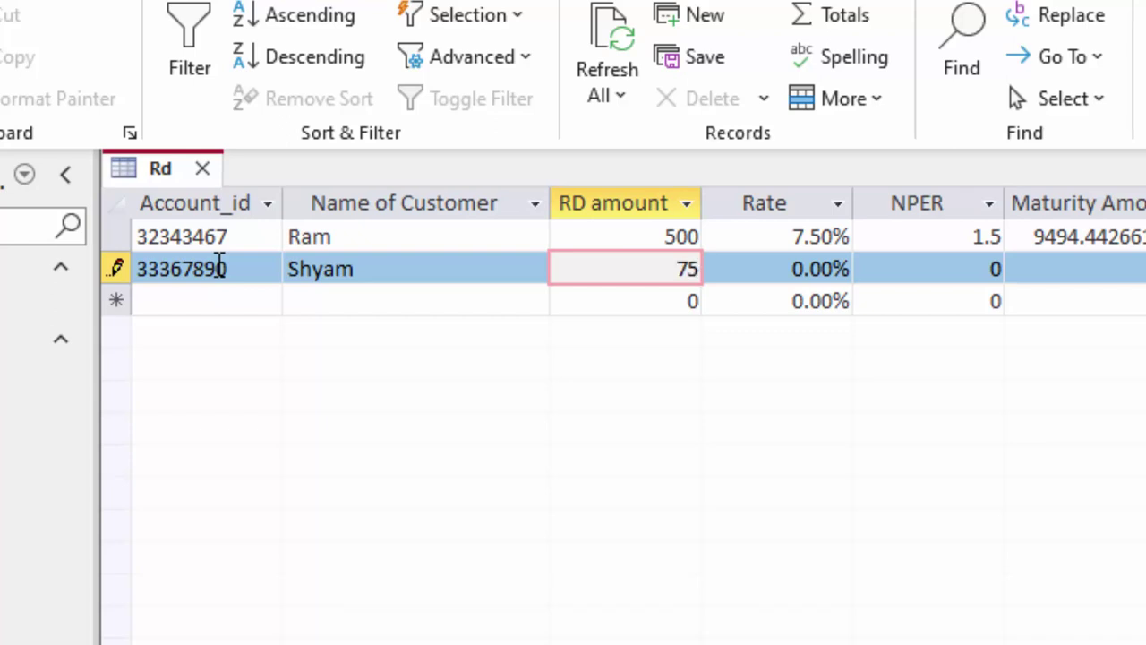
pyautogui.press('Tab')
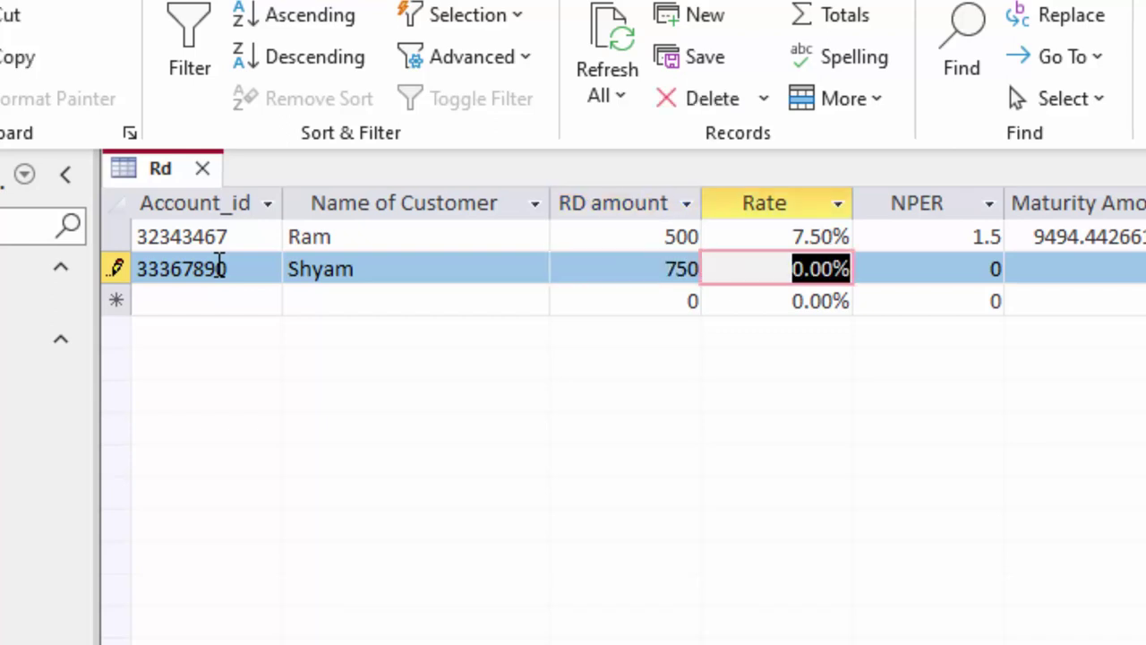
# Step: Replace the invalid 7% Rate entry with 7 in the new record's Rate cell
pyautogui.press('BackSpace')
pyautogui.write('7')
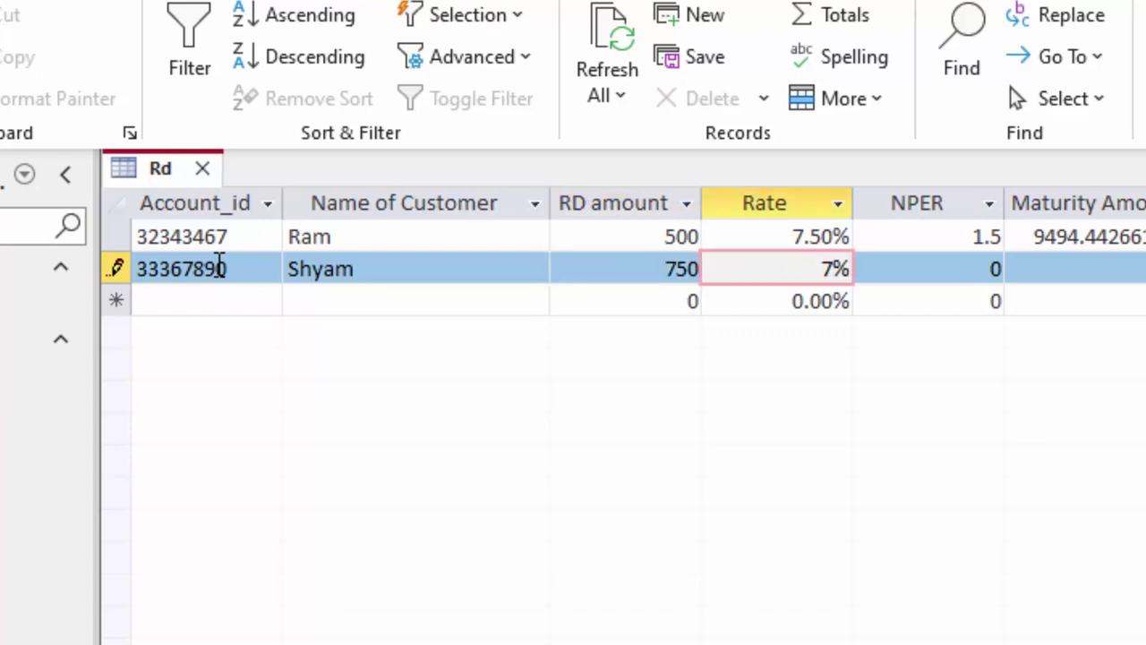
pyautogui.write('%')
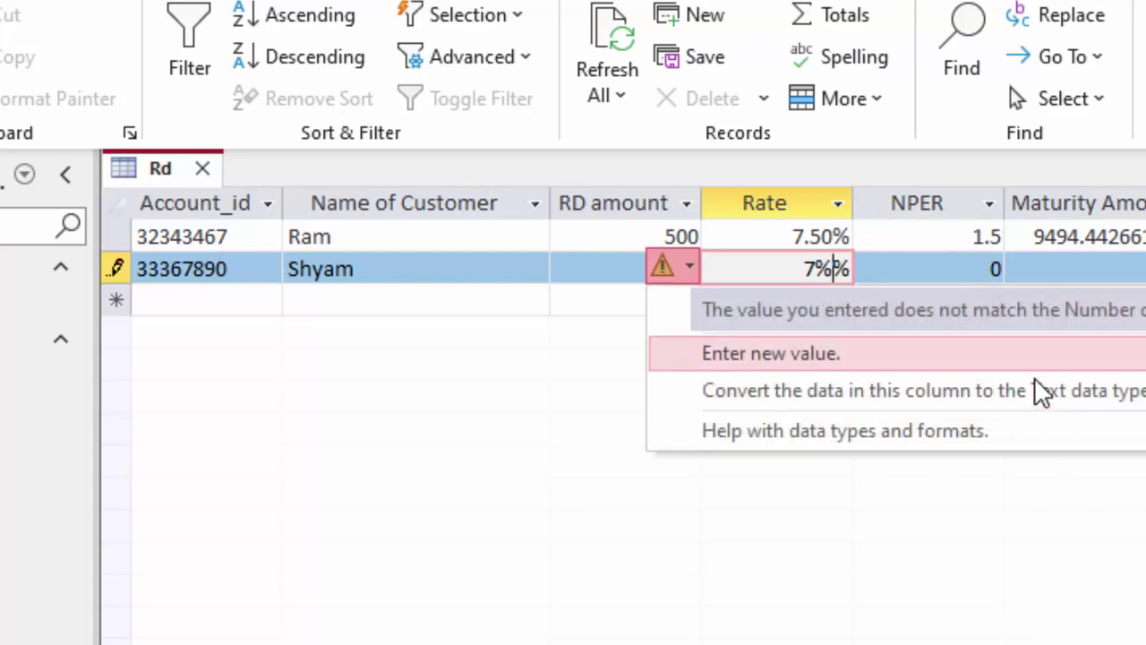
pyautogui.press('Down')
pyautogui.press('Up')
pyautogui.press('Up')
pyautogui.press('Up')
pyautogui.press('Down')
pyautogui.press('Up')
pyautogui.press('Up')
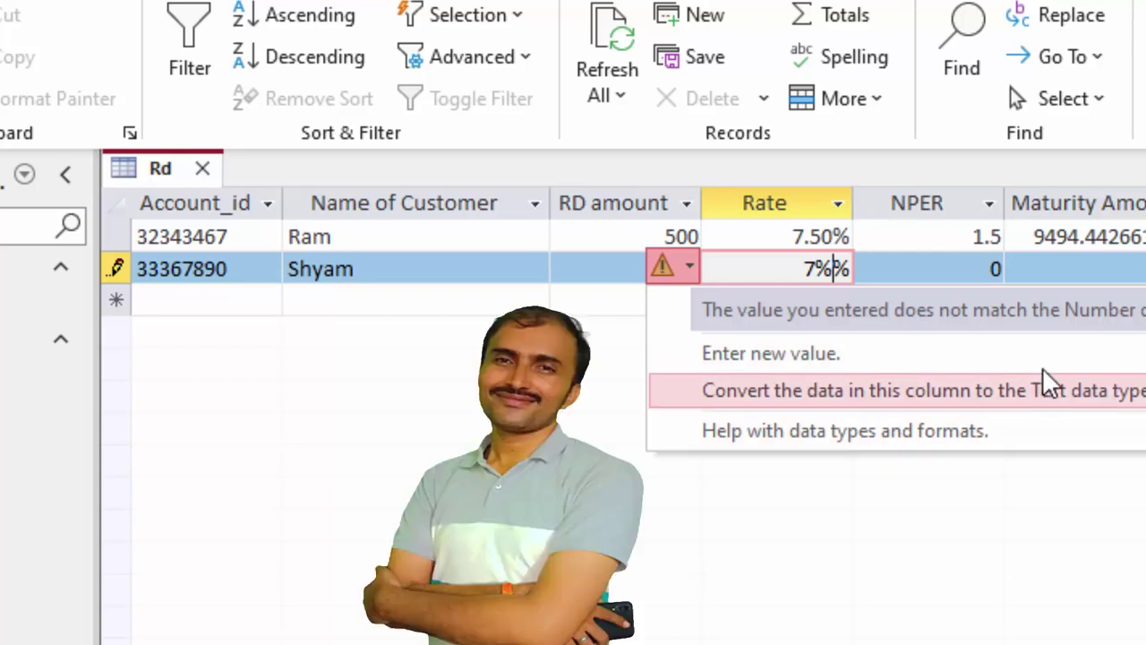
pyautogui.doubleClick(797, 269)
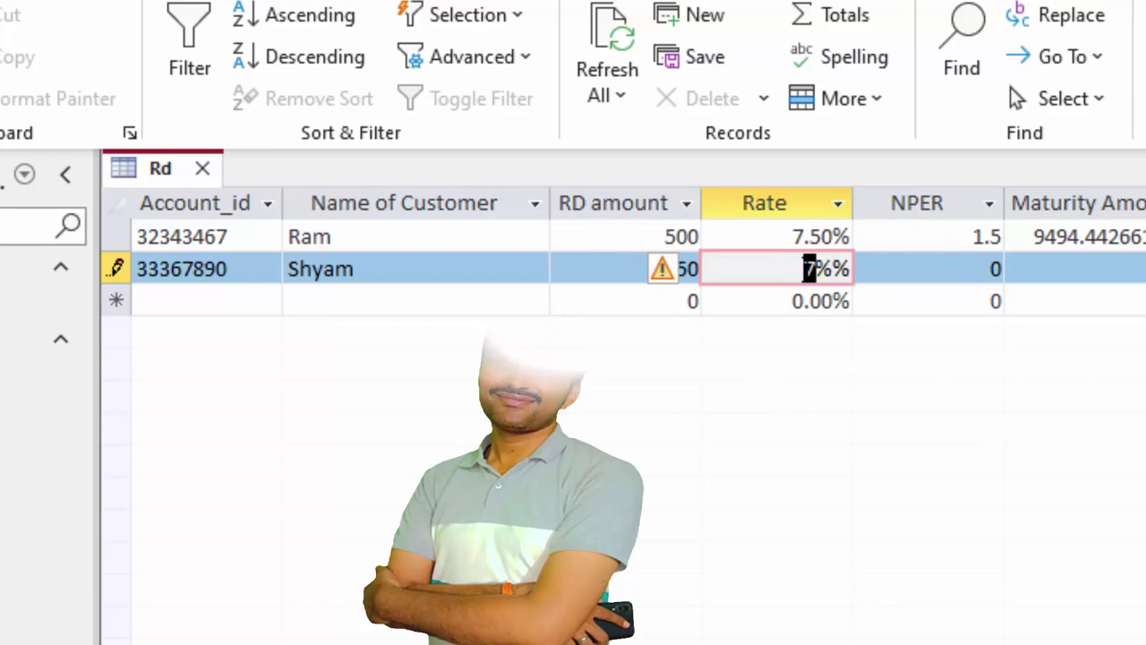
pyautogui.moveTo(797, 269); pyautogui.dragTo(849, 269)
pyautogui.press('Delete')
pyautogui.hotkey('ctrl', 'z')
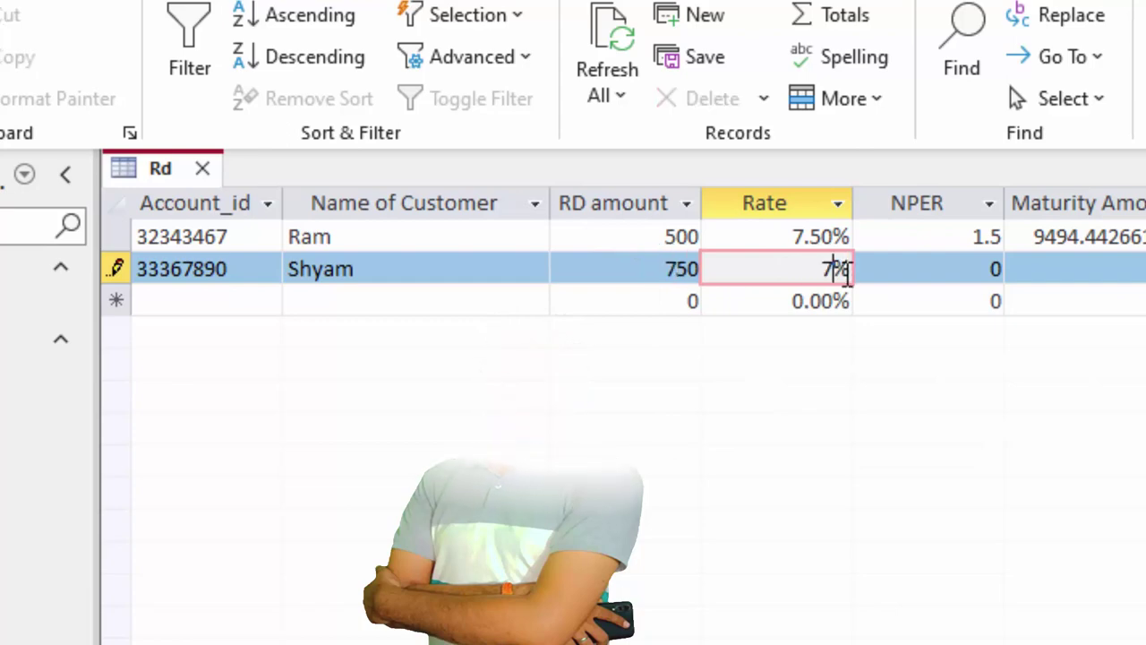
pyautogui.press('Delete')
pyautogui.write('7')
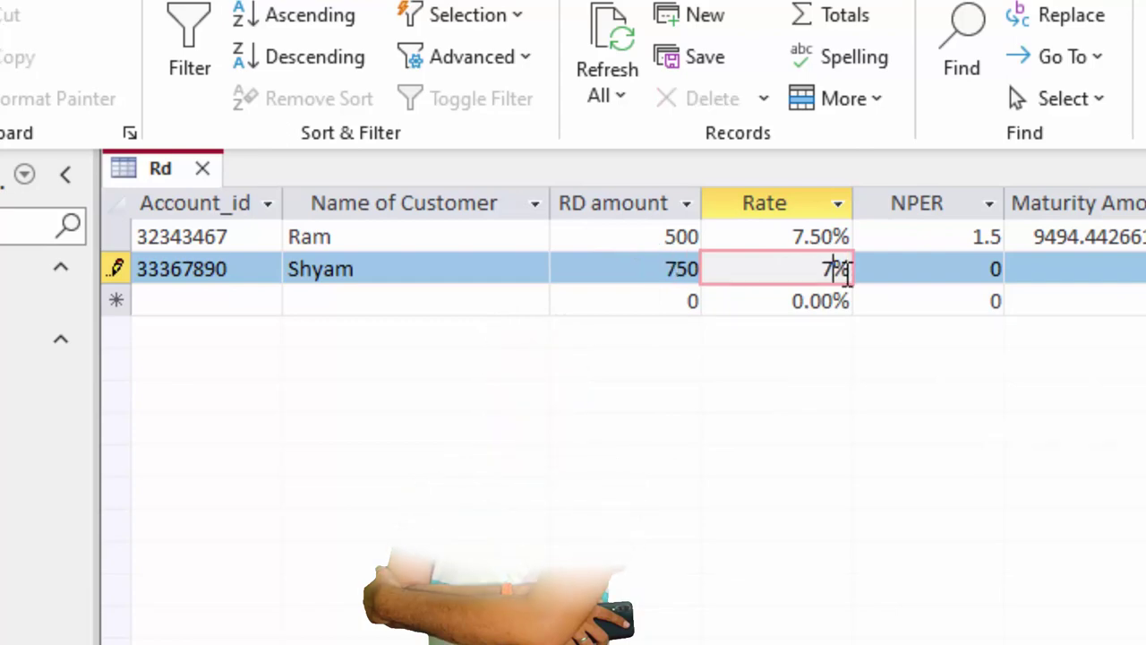
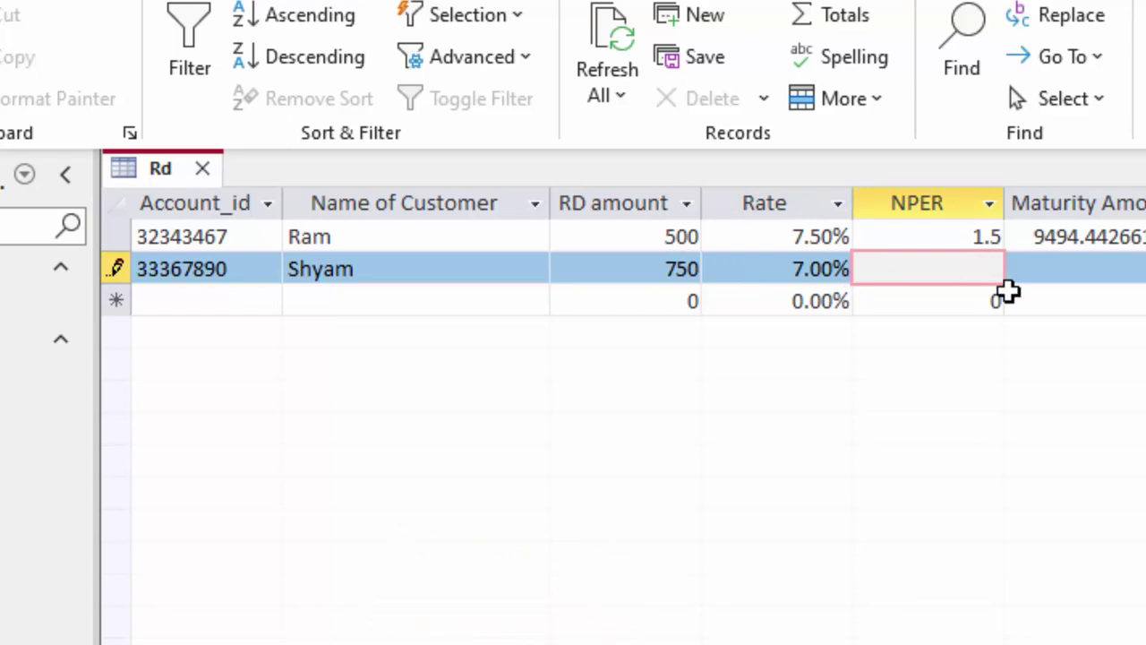
# Step: Commit NPER 1 for the second customer's record so its Maturity Amount calculates, then move to a new record
pyautogui.press('Tab')
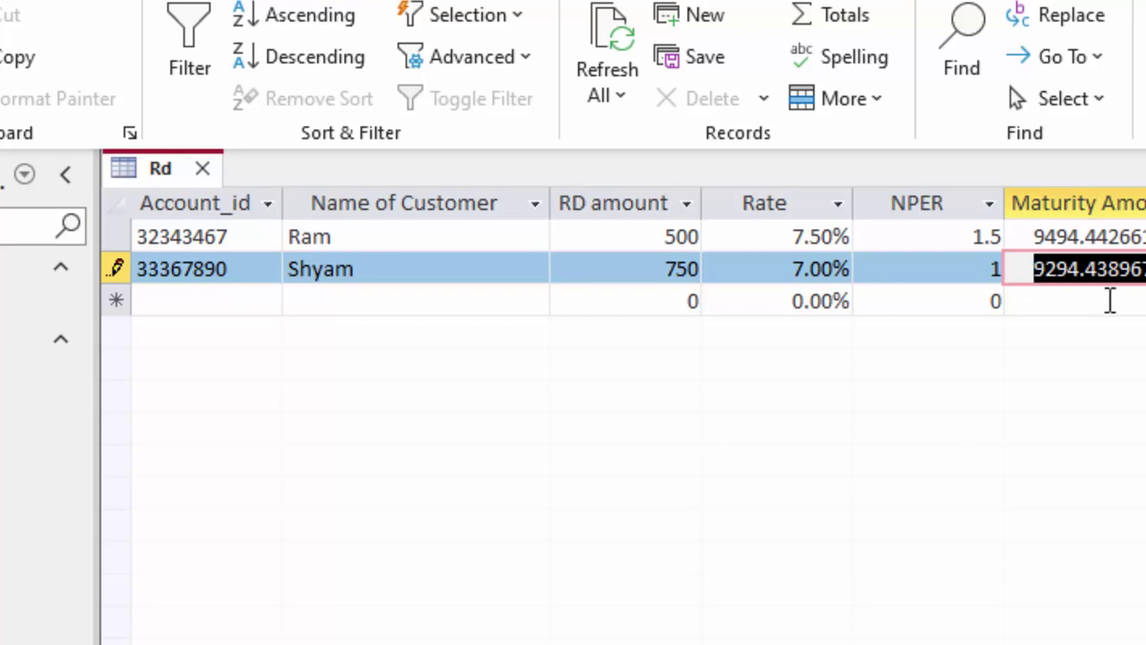
pyautogui.click(1029, 277)
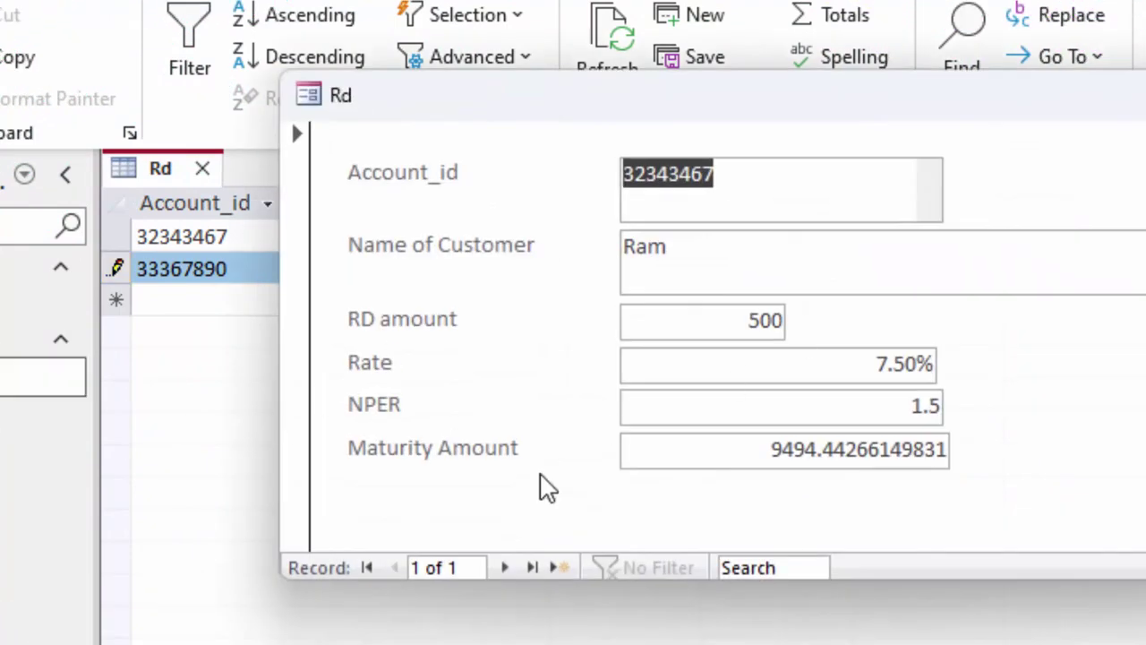
pyautogui.click(507, 567)
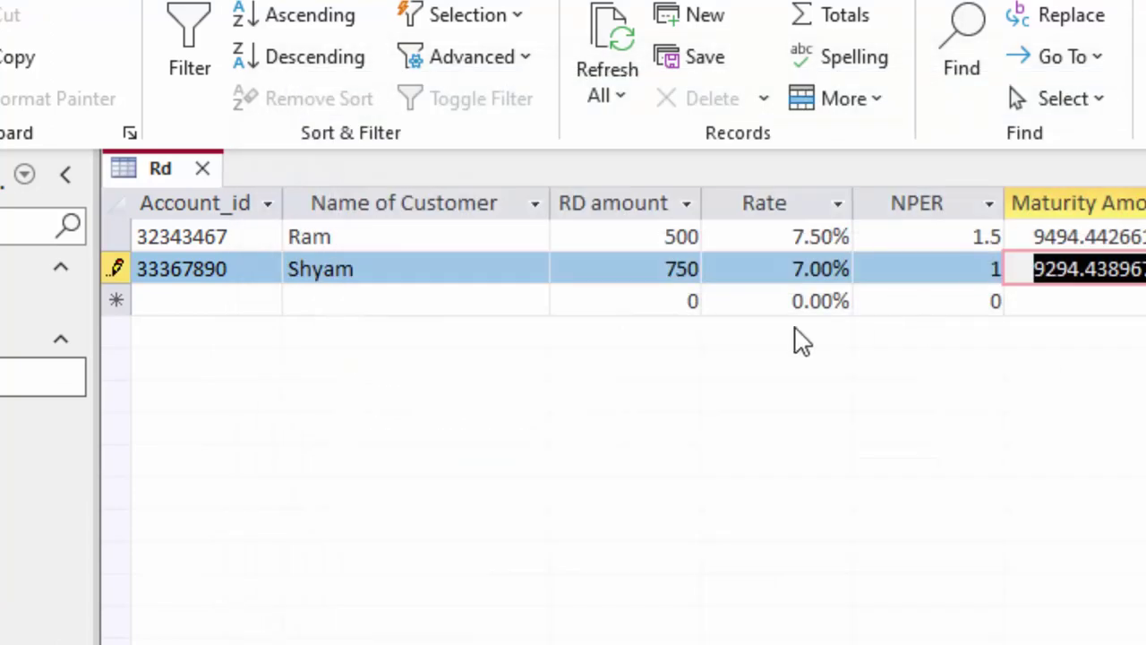
# Step: Refresh all, open the Rd form and show record 2 of 2 with maturity amount 9294.43896723033
pyautogui.click(636, 49)
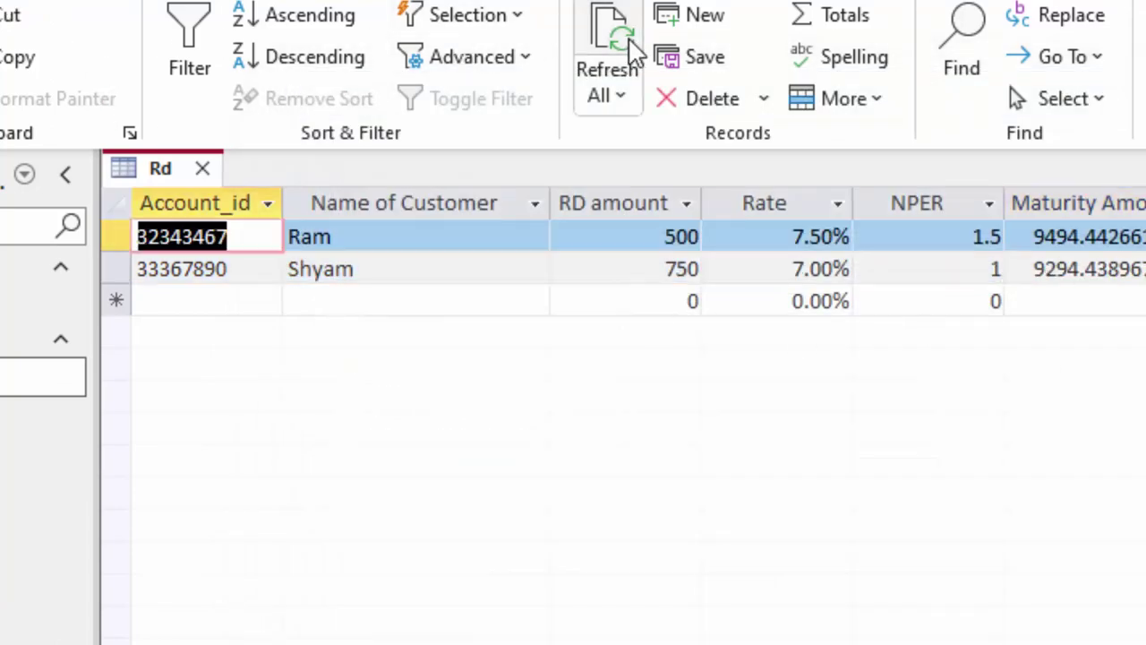
pyautogui.doubleClick(43, 377)
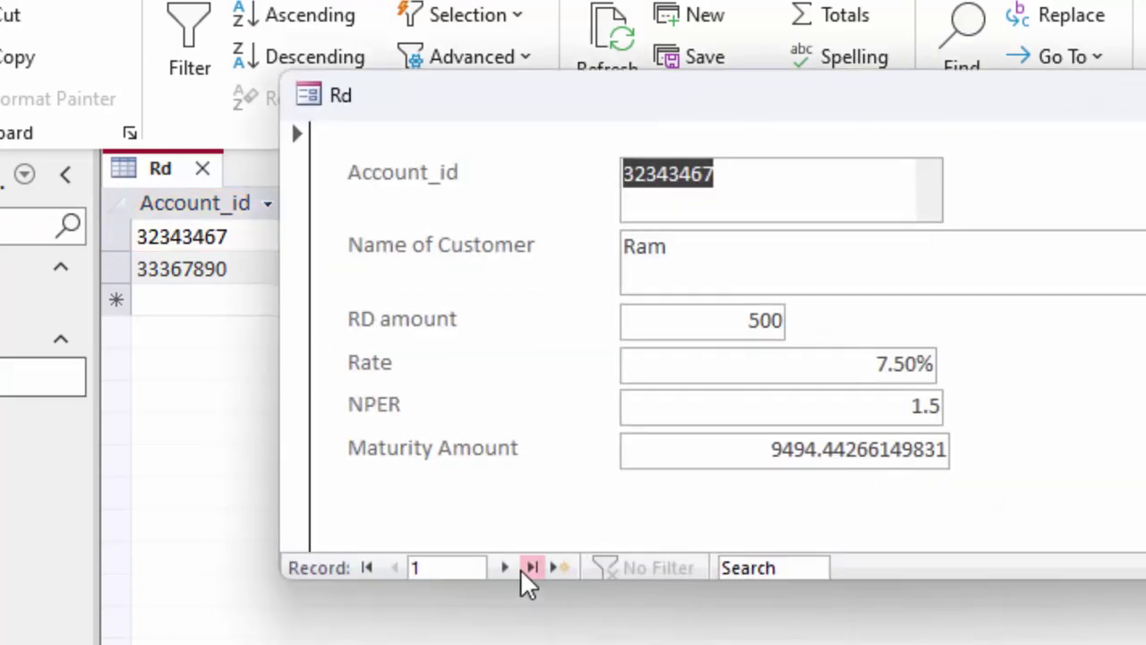
pyautogui.click(512, 566)
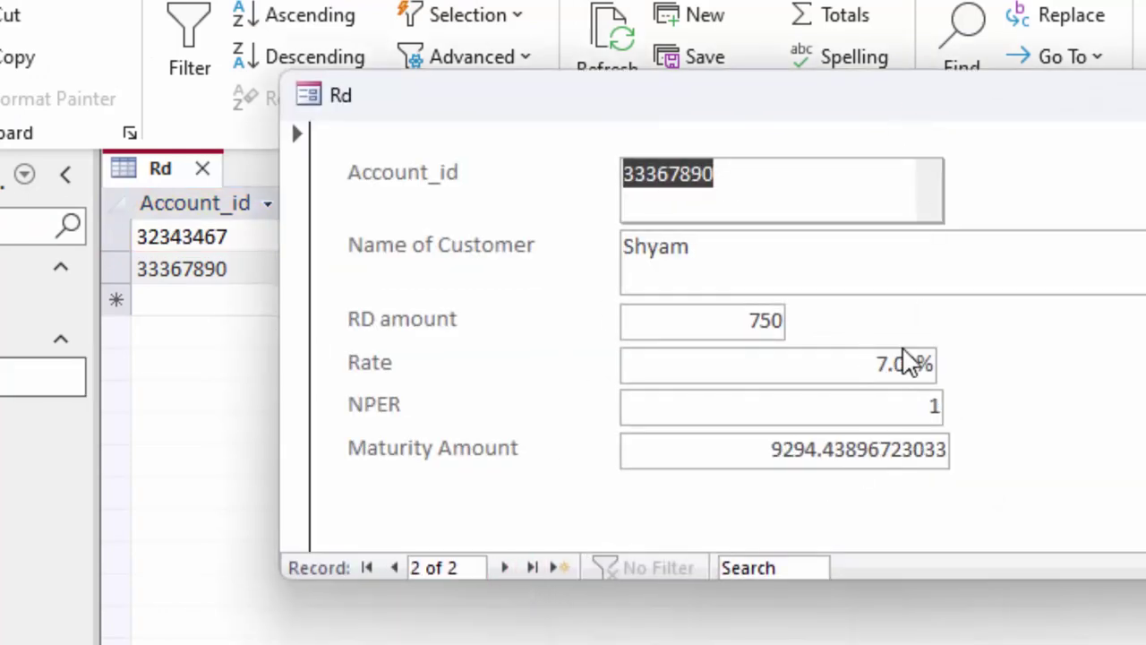